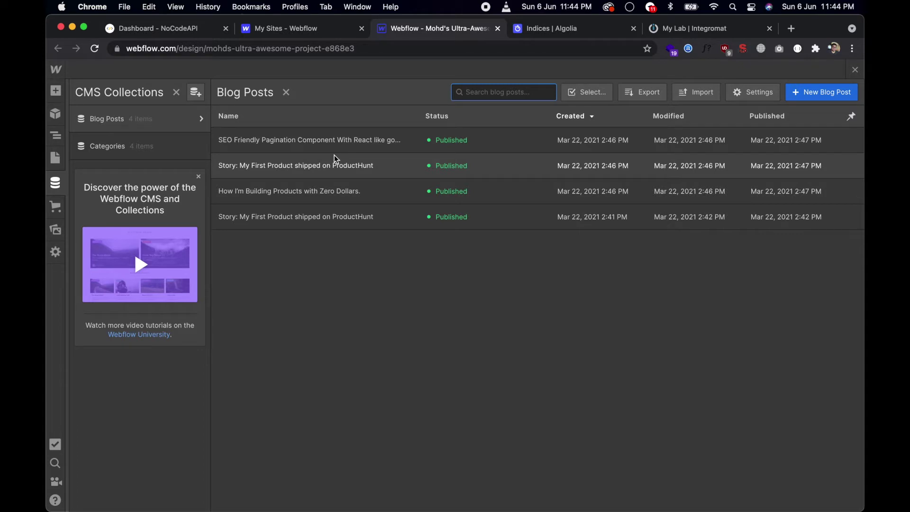
Step: Review the Algolia webflow index, the Integromat dashboard and the Webflow Blog Posts collection
click(559, 30)
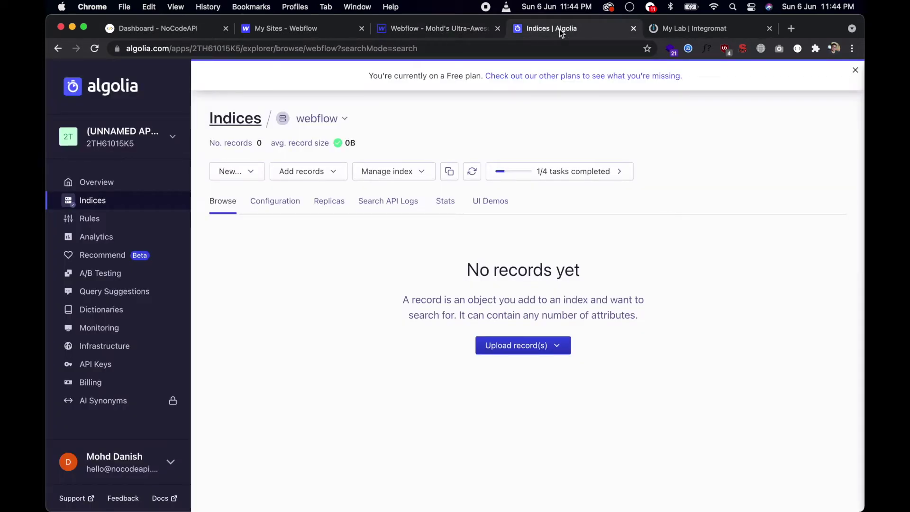
click(675, 32)
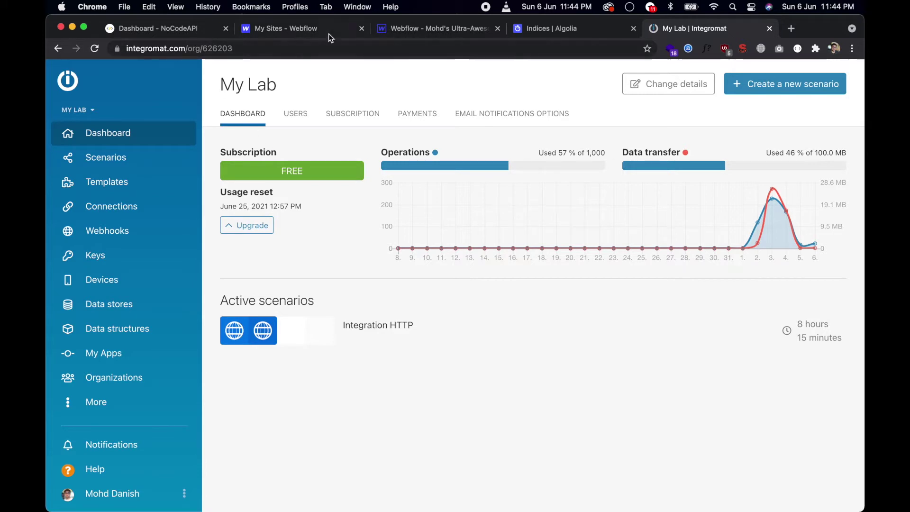
click(385, 29)
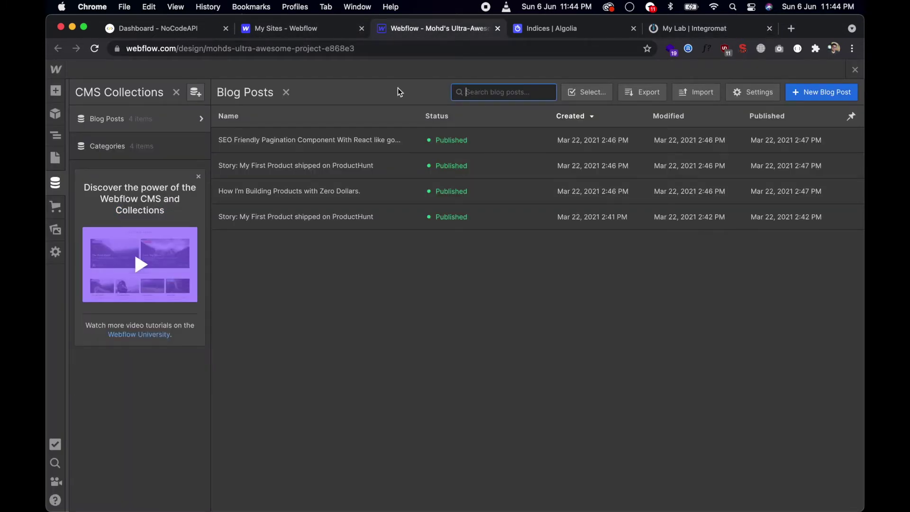
click(580, 30)
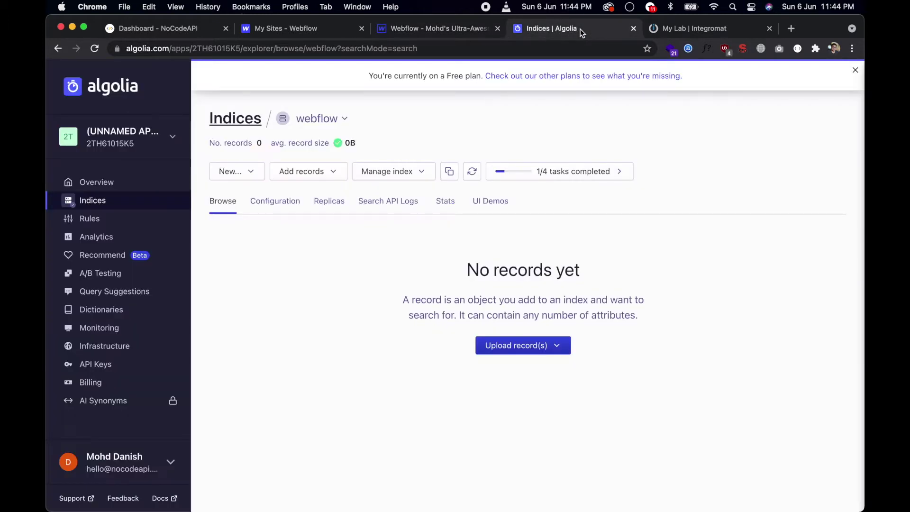
Step: Switch to NoCodeAPI, search the marketplace for "web" and open the Webflow application's API page
click(186, 29)
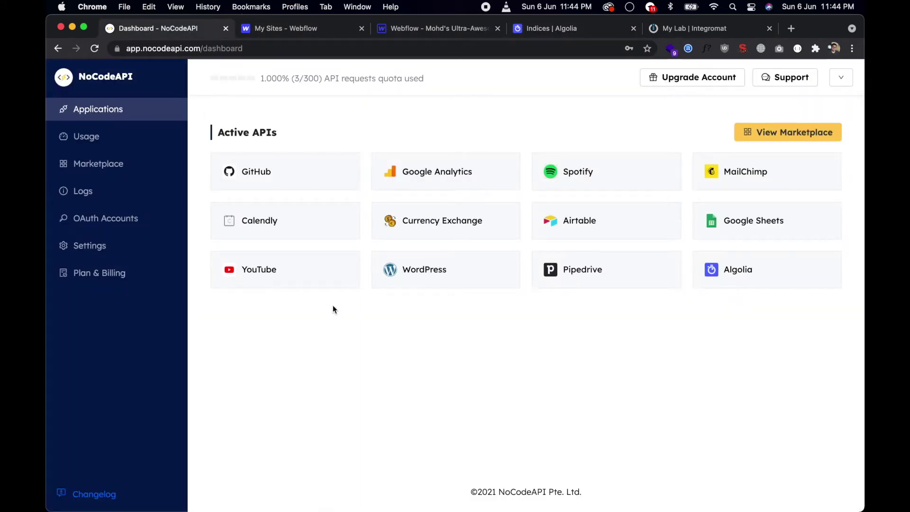
click(102, 164)
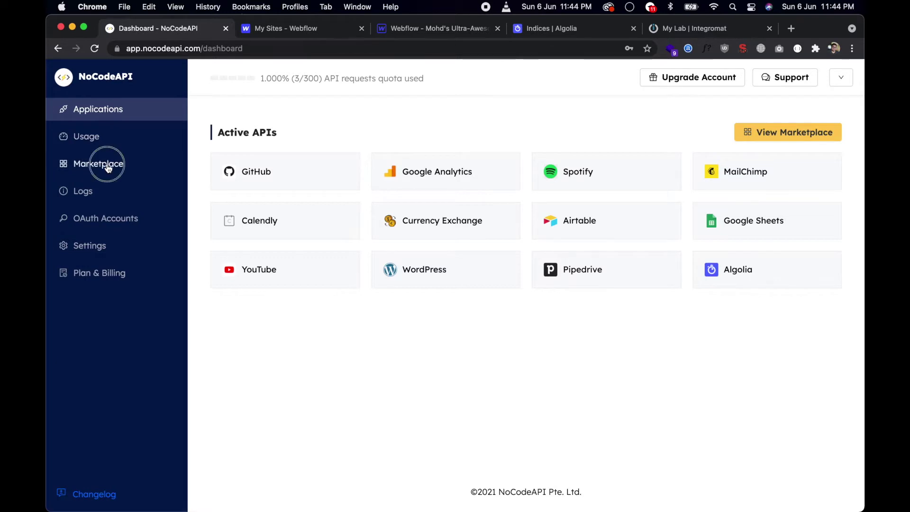
click(299, 174)
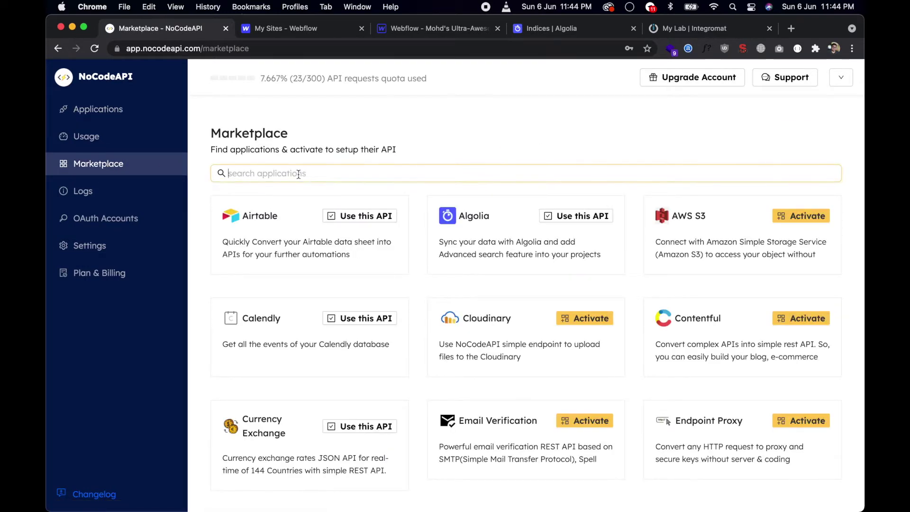
text(web)
click(385, 217)
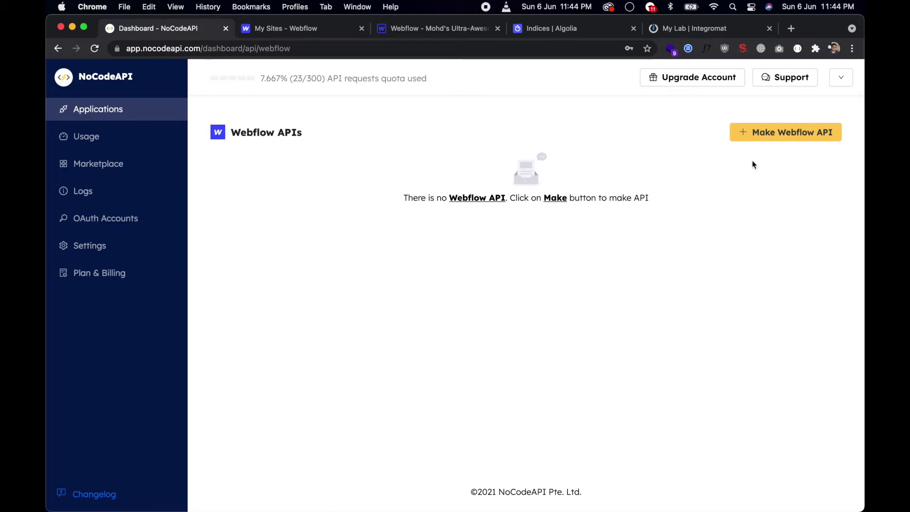
Step: Start a new Webflow API and name it "webflow sync api"
click(763, 133)
click(139, 133)
text(we)
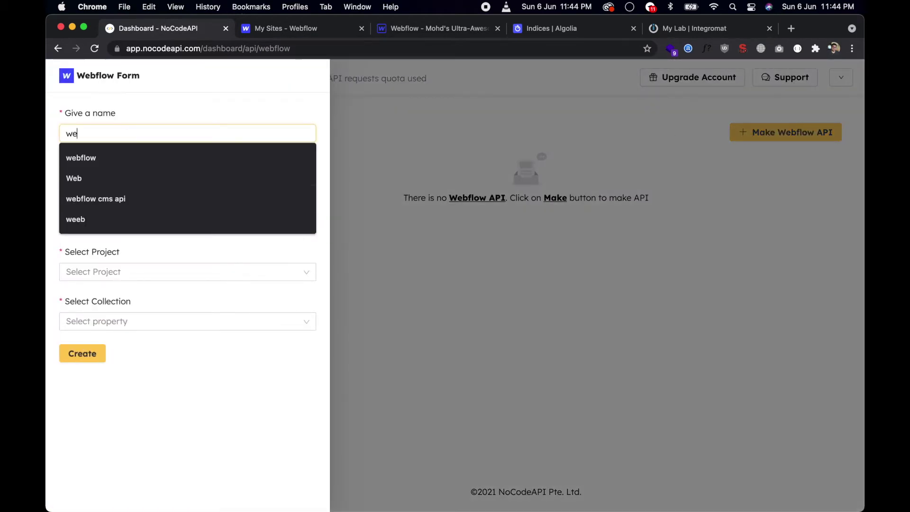
text(bflow )
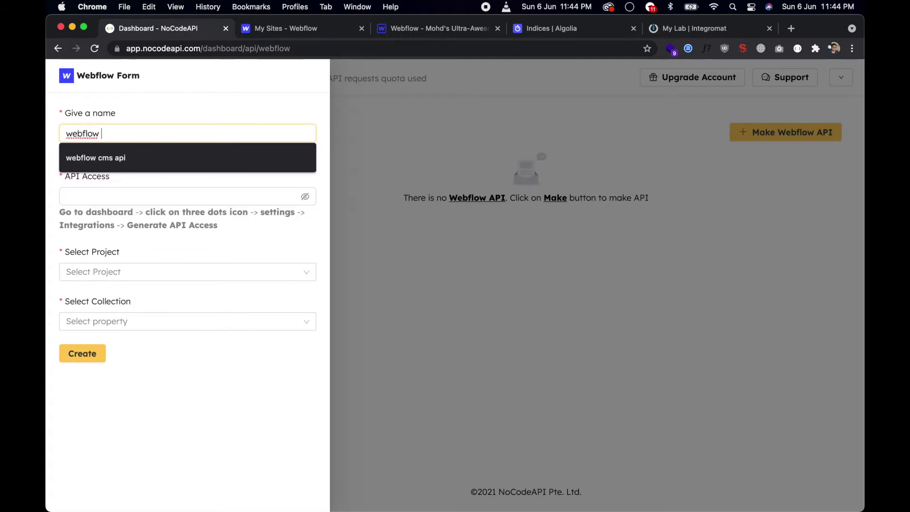
text(sync api)
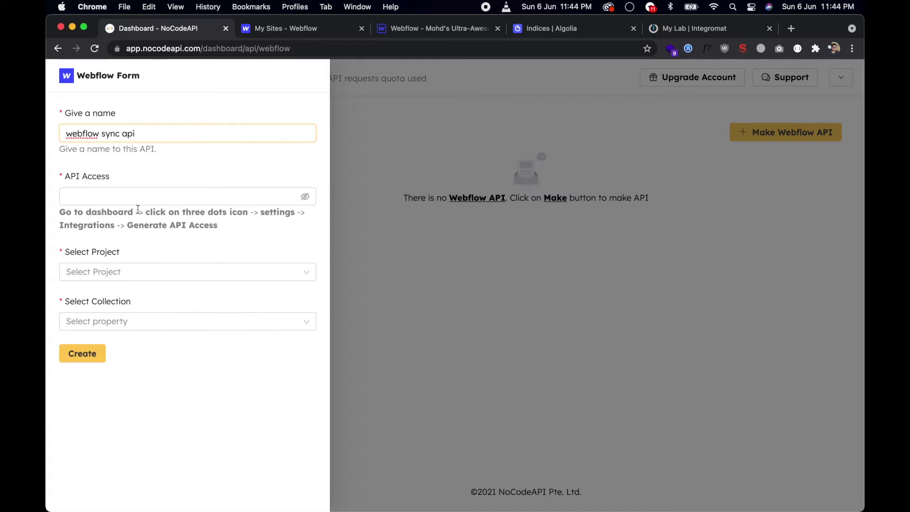
Step: Switch to the Webflow dashboard and generate a new API token in the Ultra-Awesome Project's integration settings, ready to copy
click(278, 35)
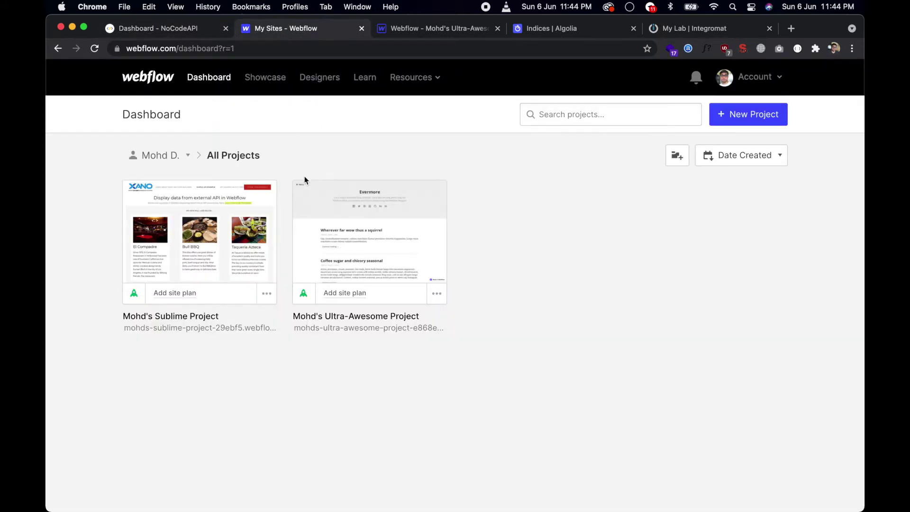
mouse_move(318, 237)
click(438, 296)
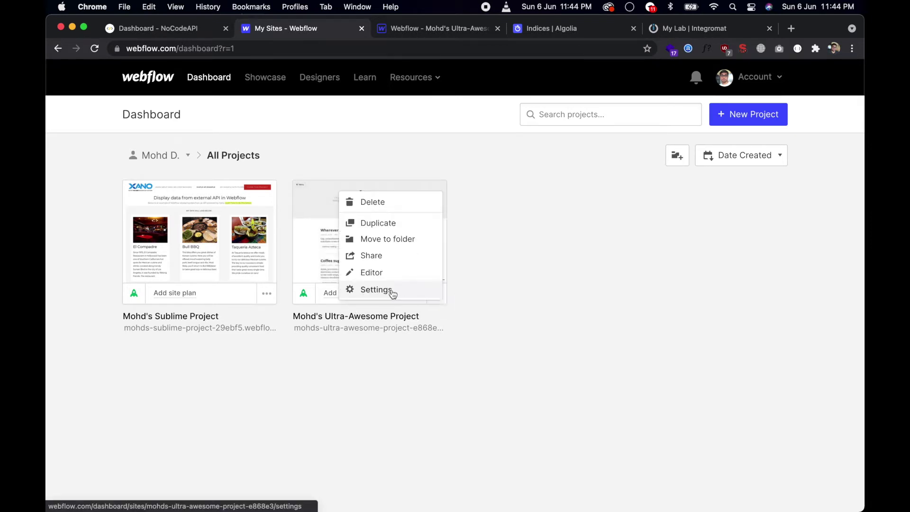
click(392, 292)
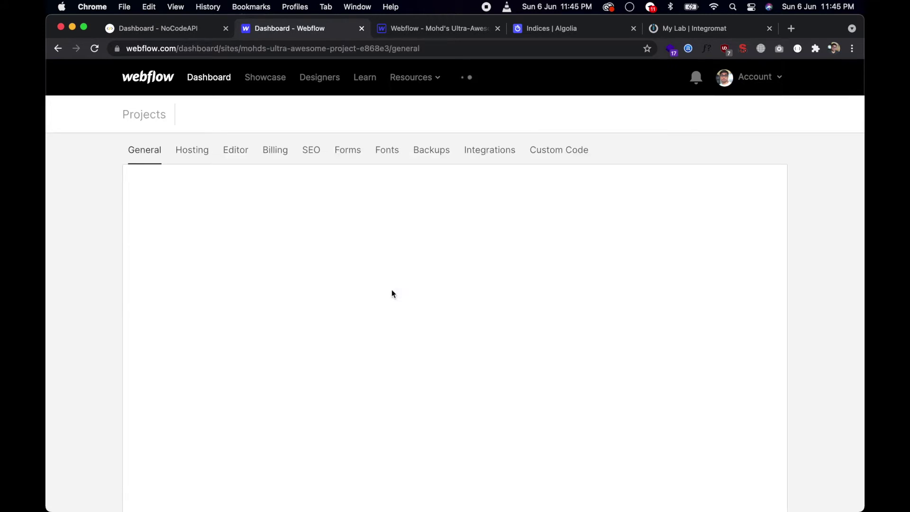
click(485, 155)
scroll(372, 315, down, 10)
scroll(372, 313, down, 10)
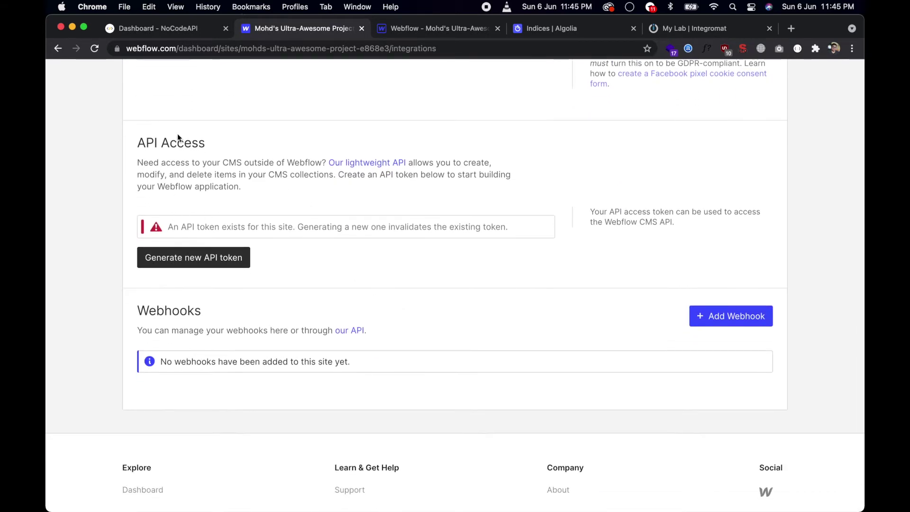
click(180, 265)
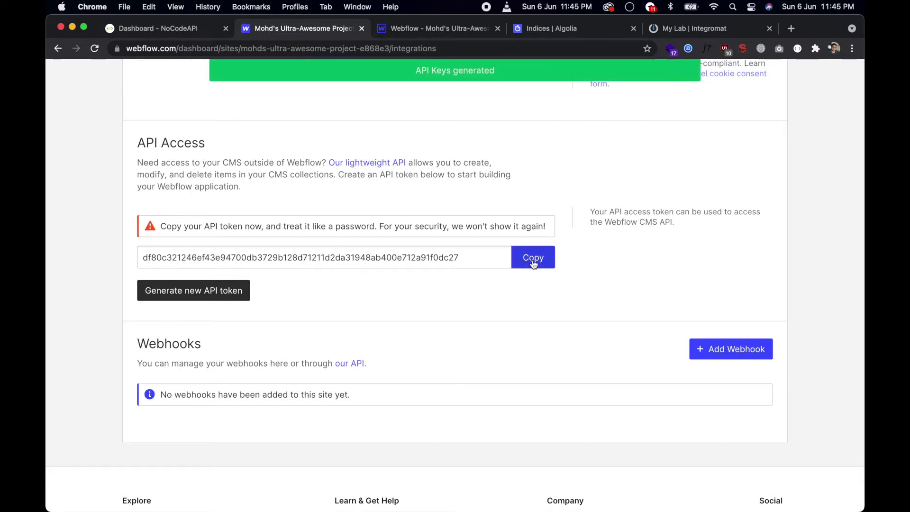
Step: Return to the Webflow form in NoCodeAPI and paste the API token into the API Access field
click(182, 27)
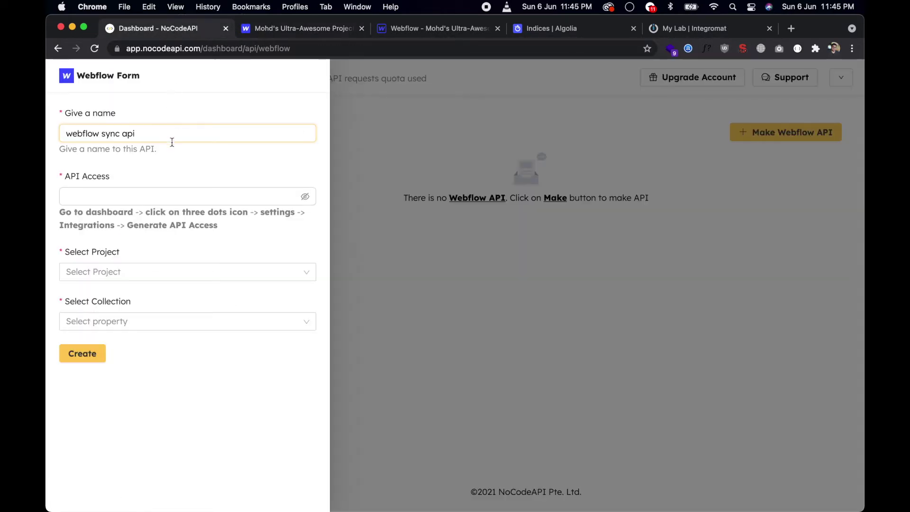
click(135, 196)
key(super+v)
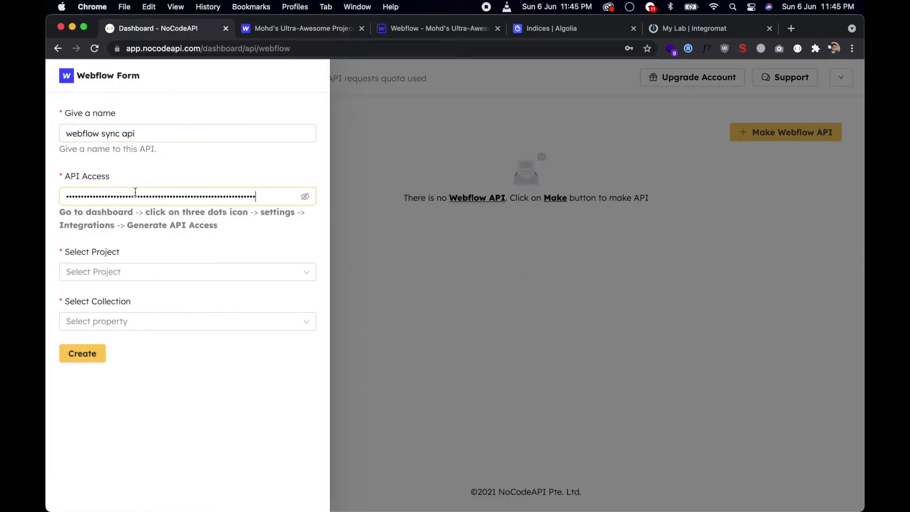
Step: Create the Webflow API with the Ultra-Awesome Project and its Blog Posts collection selected
drag(67, 253, 123, 257)
click(150, 255)
click(131, 273)
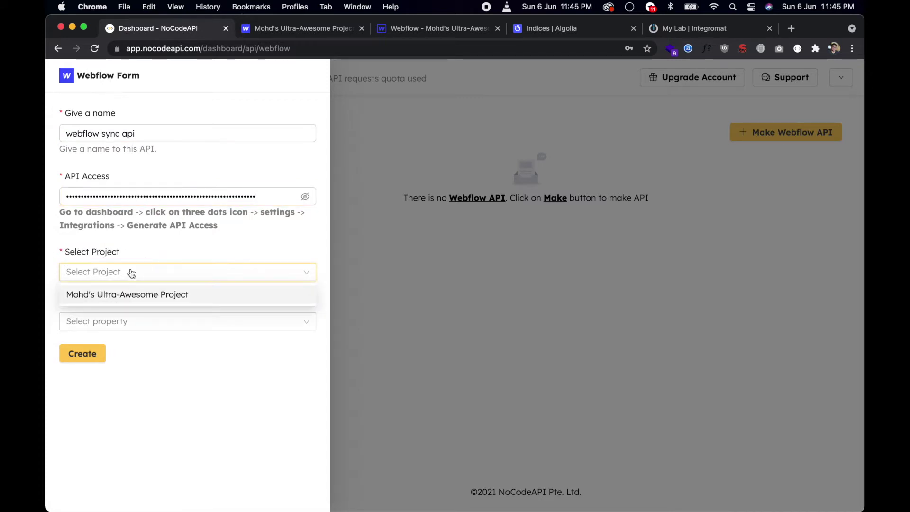
click(127, 300)
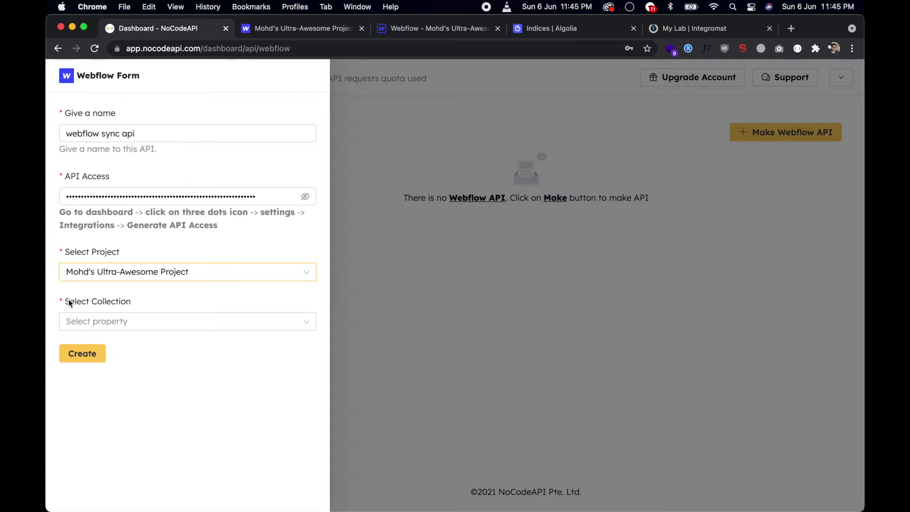
drag(68, 301, 130, 305)
click(140, 308)
click(132, 322)
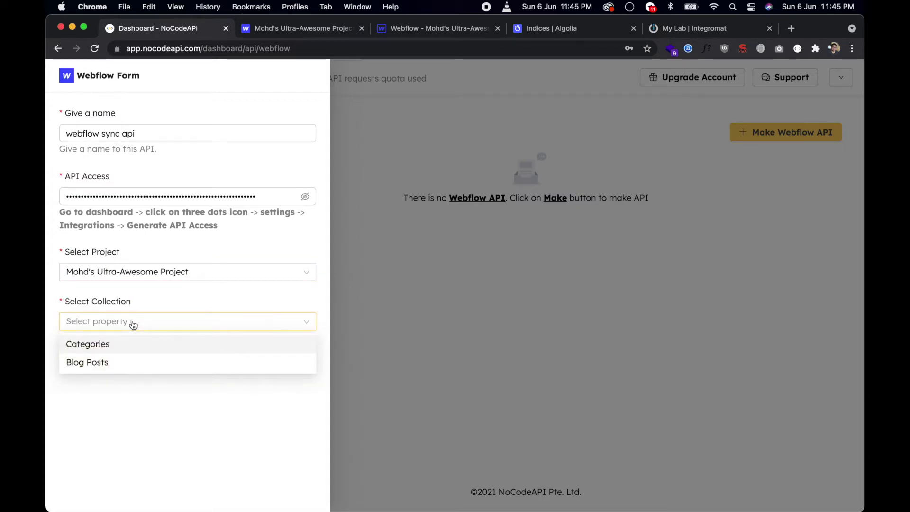
click(98, 364)
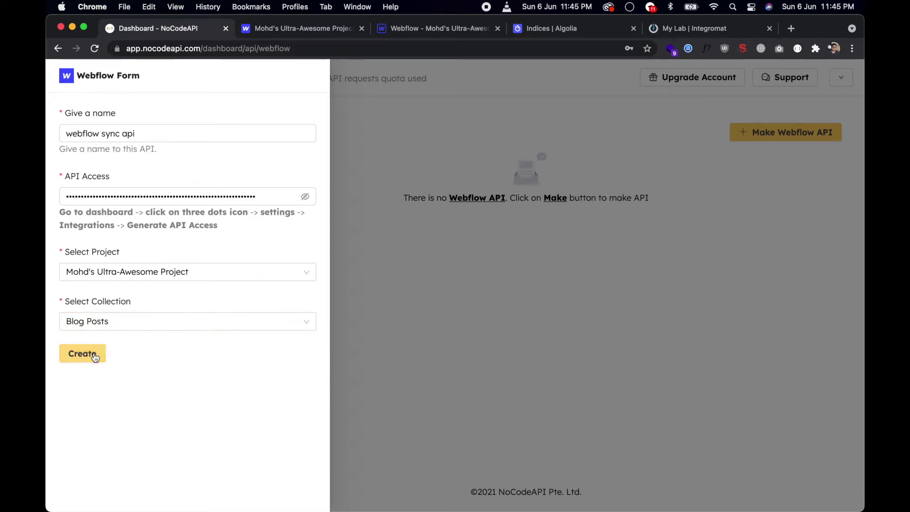
click(95, 356)
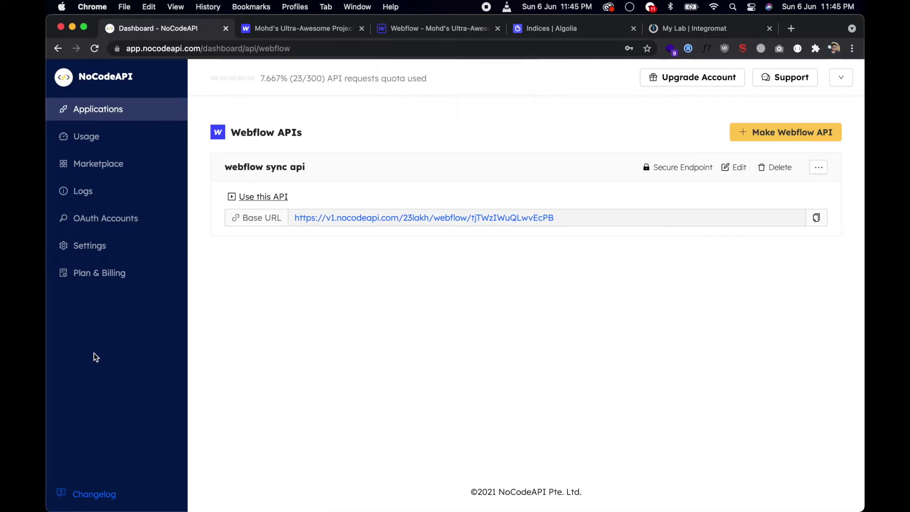
Step: Test the new API's Get all items endpoint, examine its parameters and JSON response, and close the playground
click(247, 197)
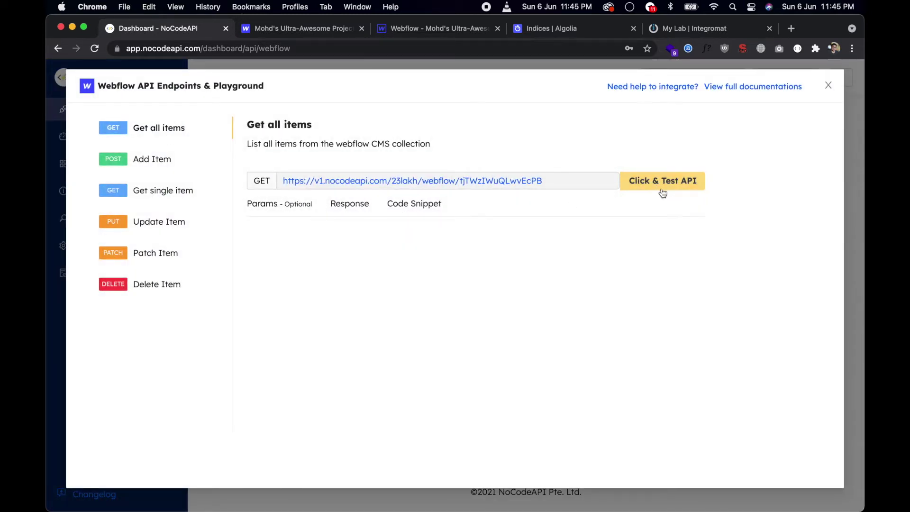
click(287, 214)
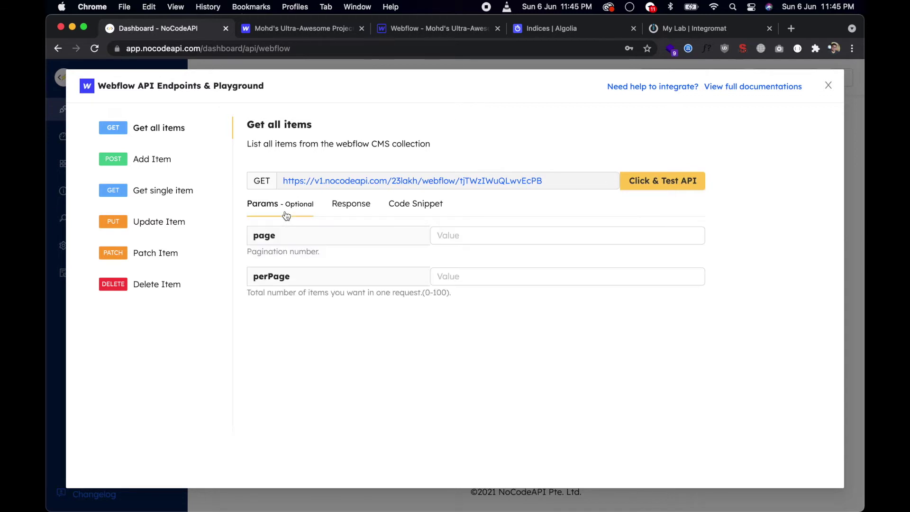
click(678, 183)
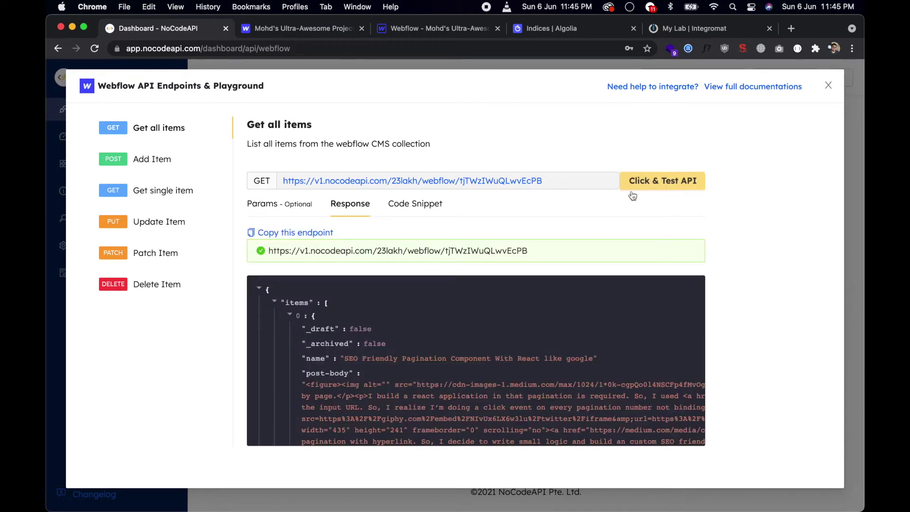
scroll(445, 326, down, 5)
scroll(294, 308, up, 10)
click(828, 86)
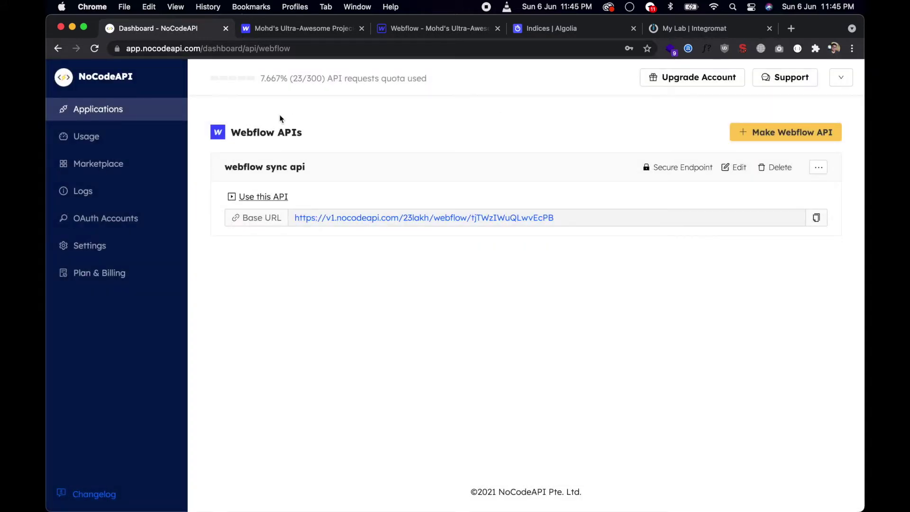
Step: Search the marketplace for "alg" and open the Algolia application's API page
click(120, 117)
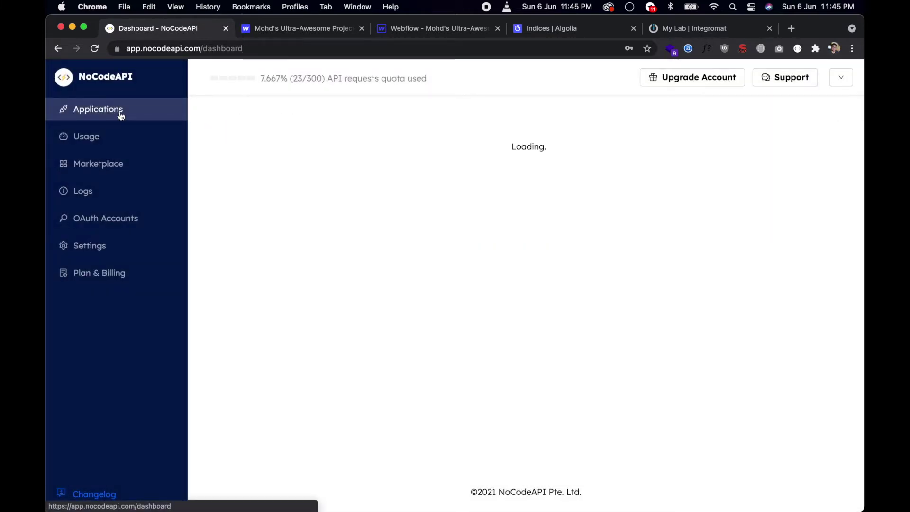
click(106, 162)
click(354, 172)
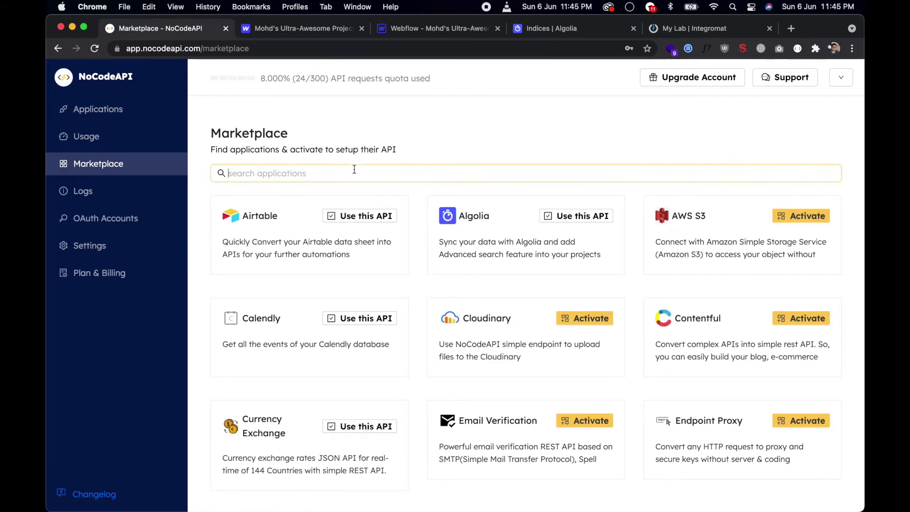
text(alg)
click(370, 214)
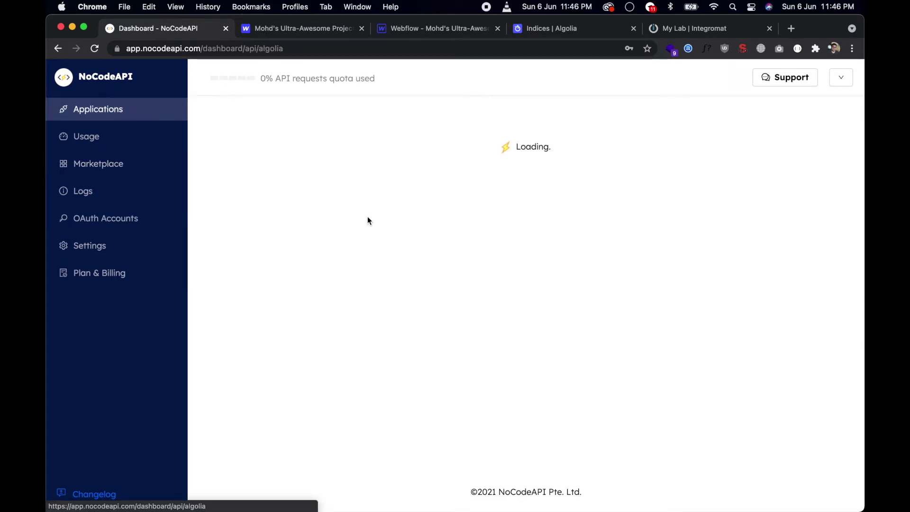
Step: Start a new Algolia API, name it "algolia sync api" and review the required Admin API Key and Application Id fields
click(766, 135)
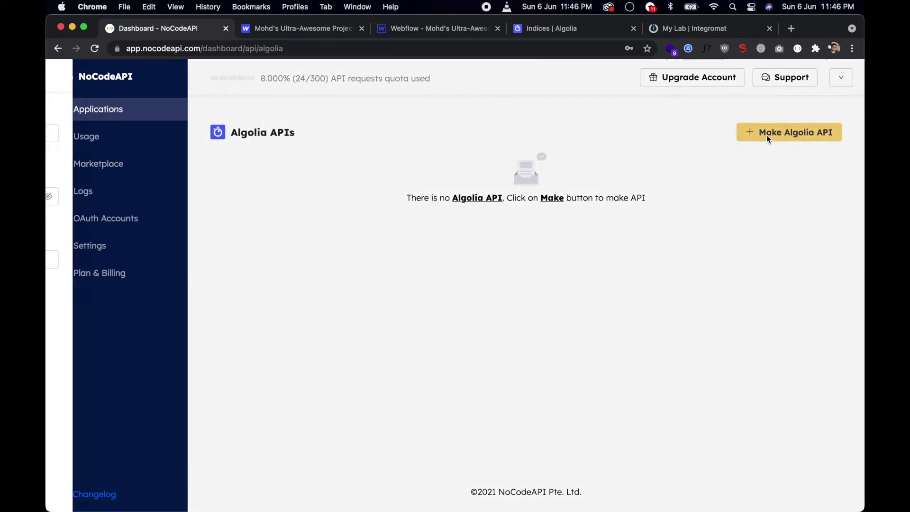
click(152, 135)
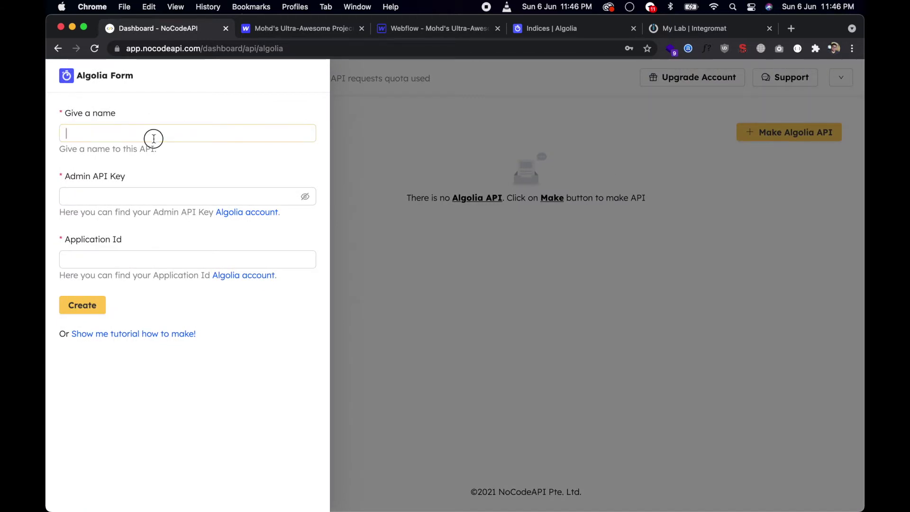
text(algolia sync api)
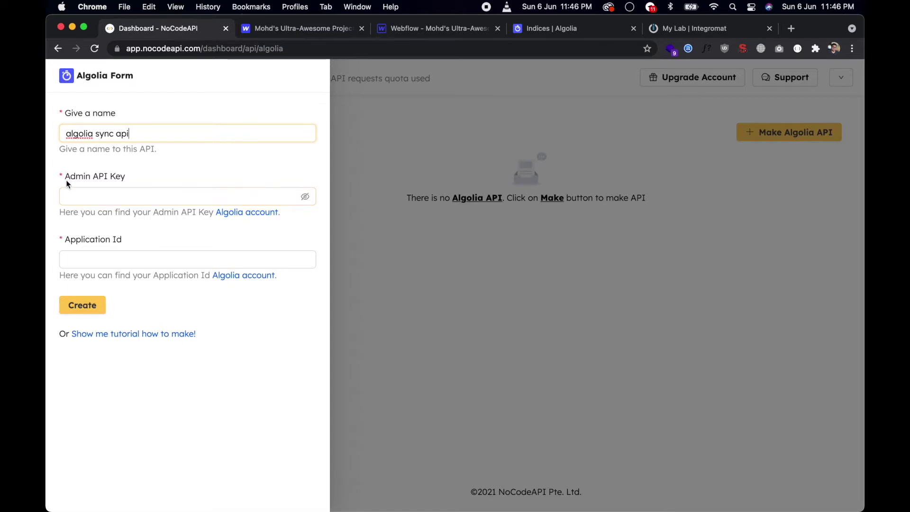
drag(59, 176, 127, 179)
drag(65, 238, 135, 241)
click(133, 242)
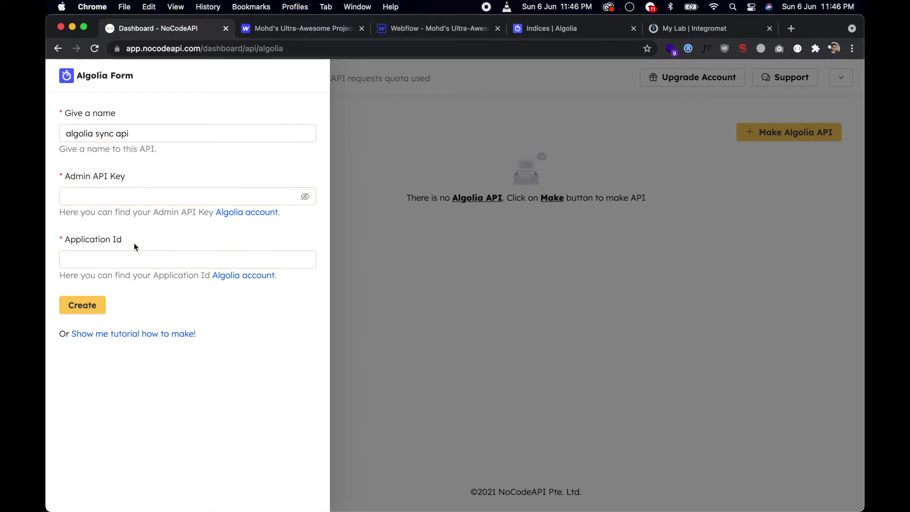
click(197, 260)
Step: Copy the Application ID from Algolia's API Keys page into the Application Id field of the NoCodeAPI Algolia form
click(530, 27)
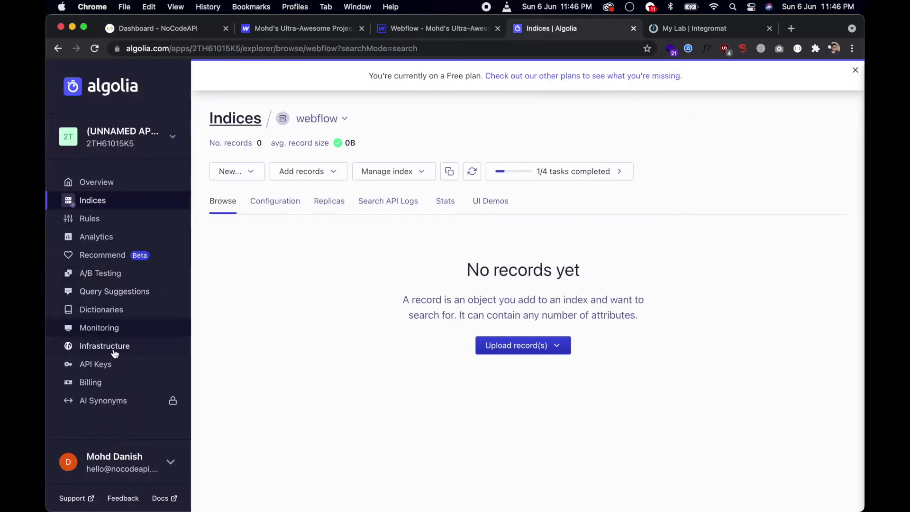
click(103, 369)
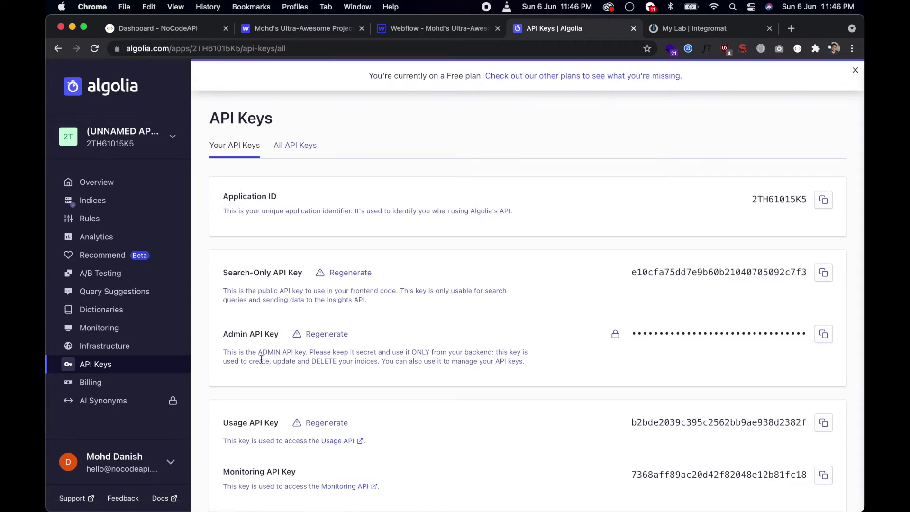
drag(224, 335, 279, 335)
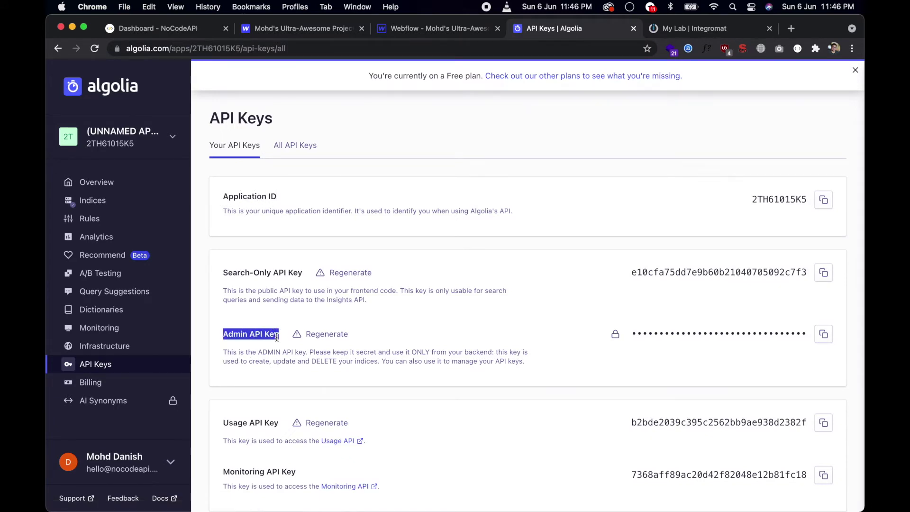
click(823, 201)
click(174, 29)
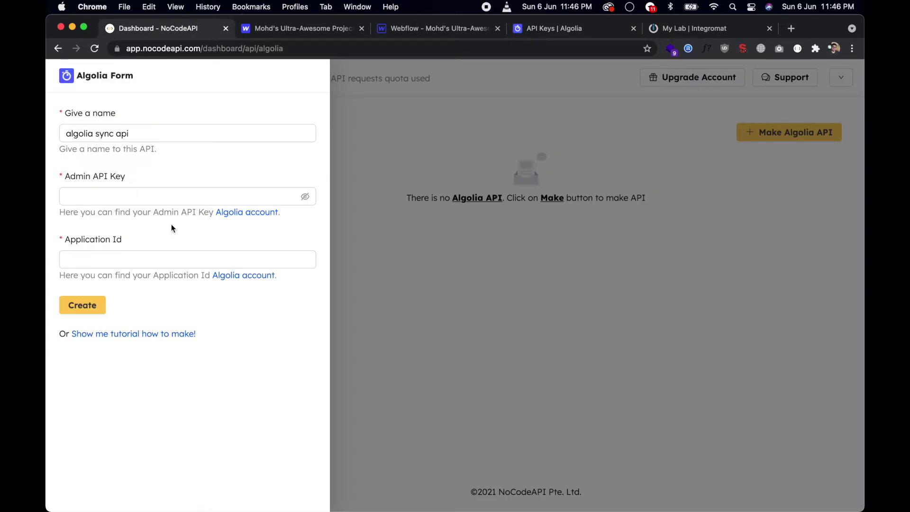
click(160, 256)
key(super+v)
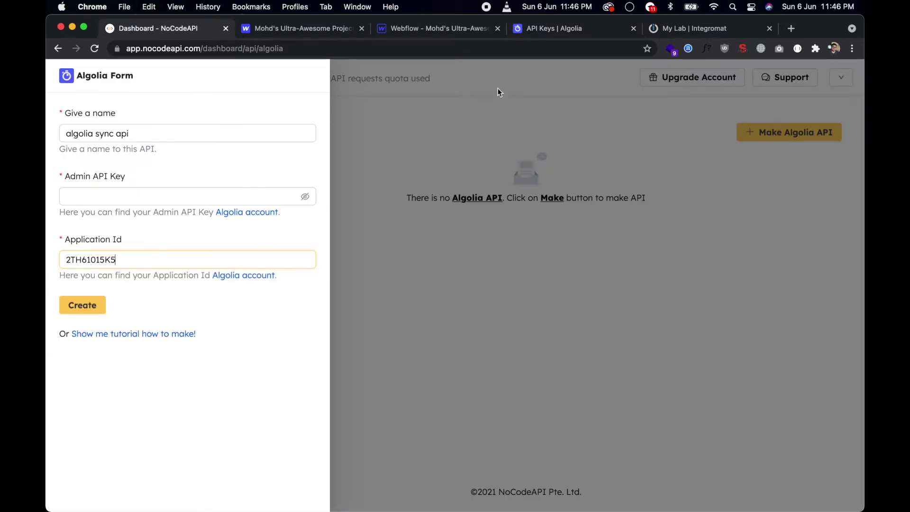
Step: Copy the Admin API Key from Algolia into the form's Admin API Key field and create the Algolia API
click(538, 29)
click(825, 333)
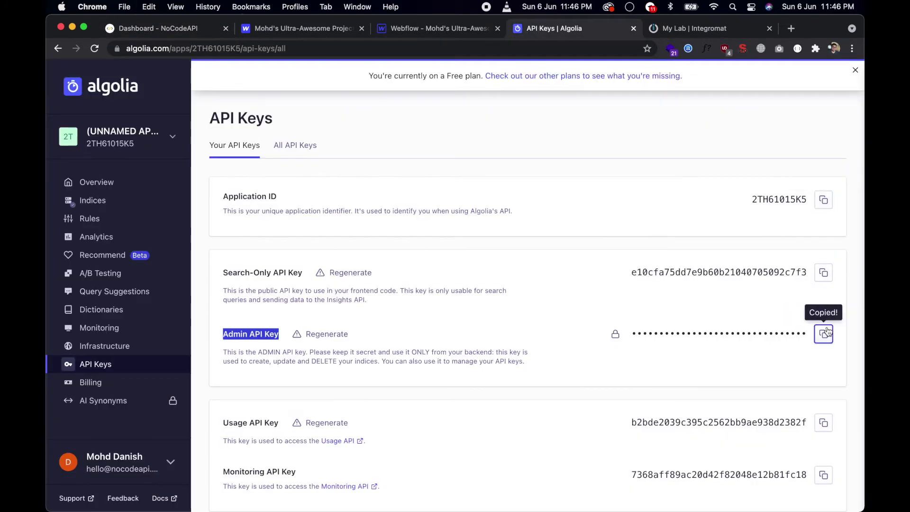
click(197, 28)
click(144, 194)
key(super+v)
click(80, 304)
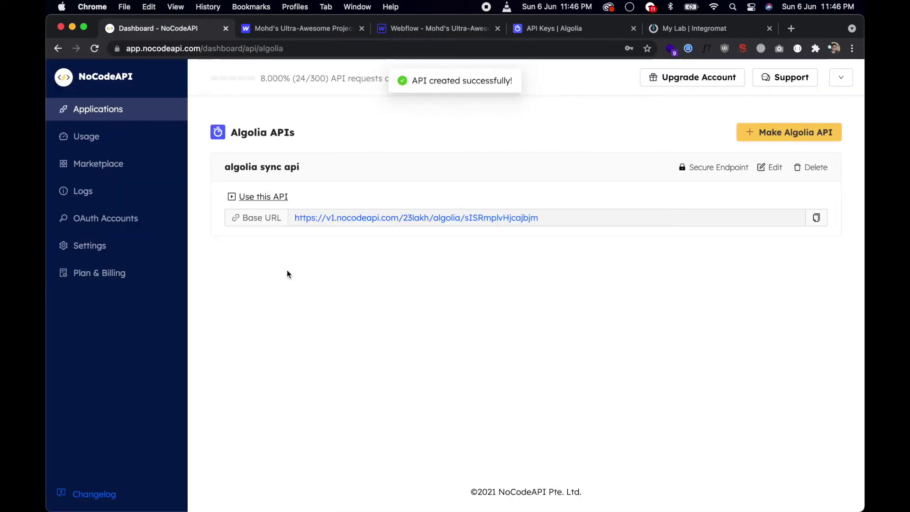
Step: Open the new Algolia API's playground and set the type parameter of Add or Replace Objects to replace
click(261, 197)
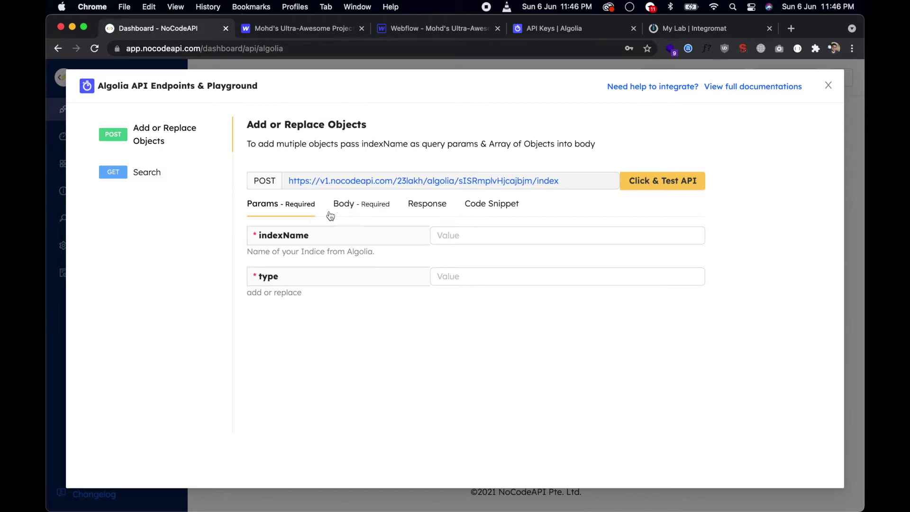
drag(259, 235, 313, 243)
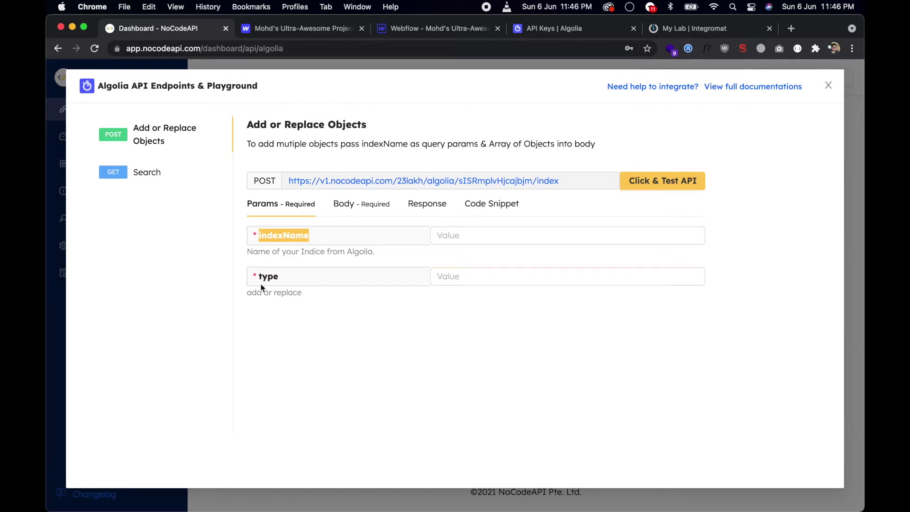
double_click(280, 293)
click(450, 273)
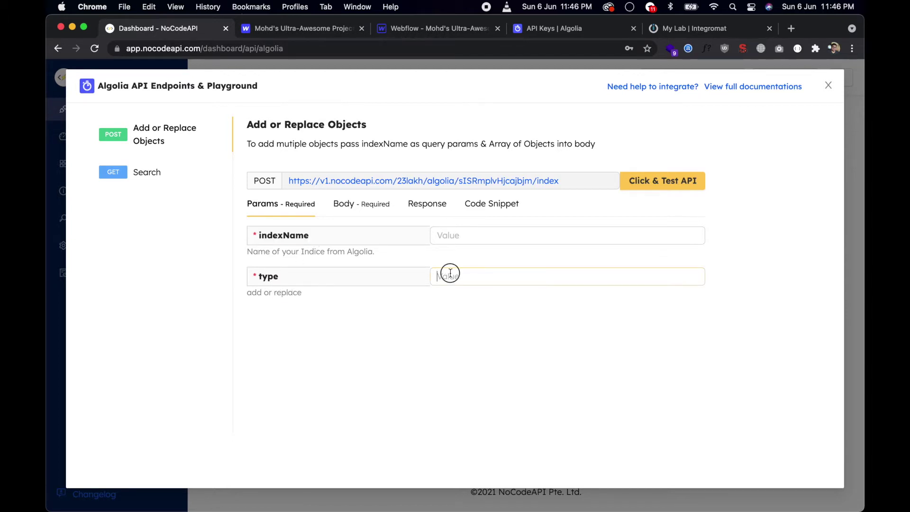
text(rep)
key(Down)
key(Return)
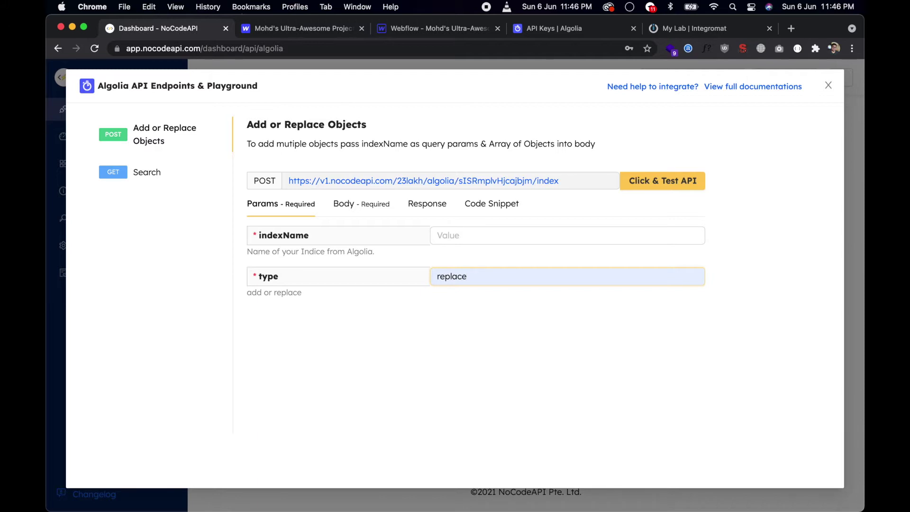
Step: Look up the index name among Algolia's indices and set the endpoint's indexName parameter to webflow in NoCodeAPI
drag(260, 235, 303, 236)
click(317, 239)
click(540, 28)
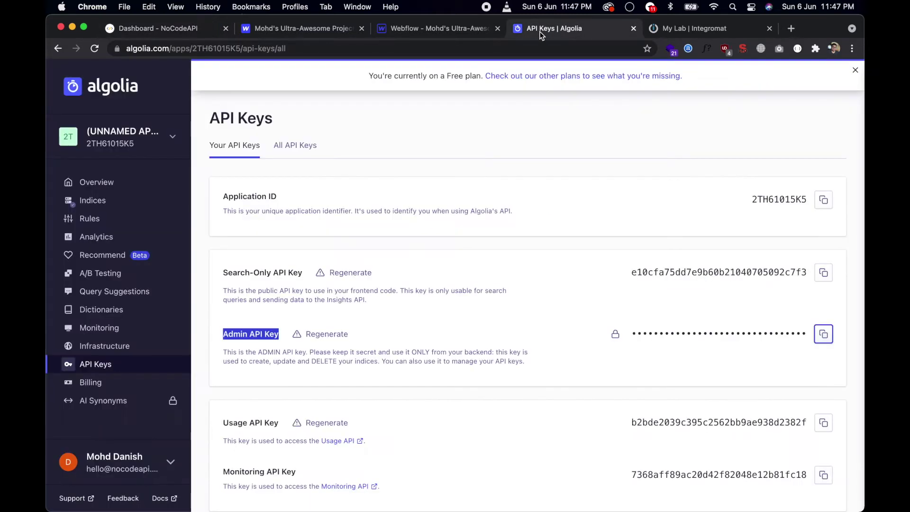
click(92, 204)
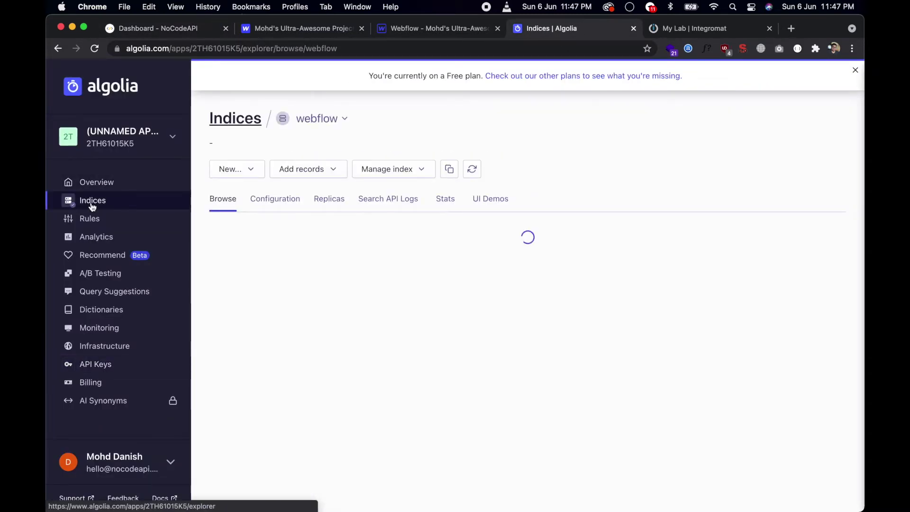
click(327, 119)
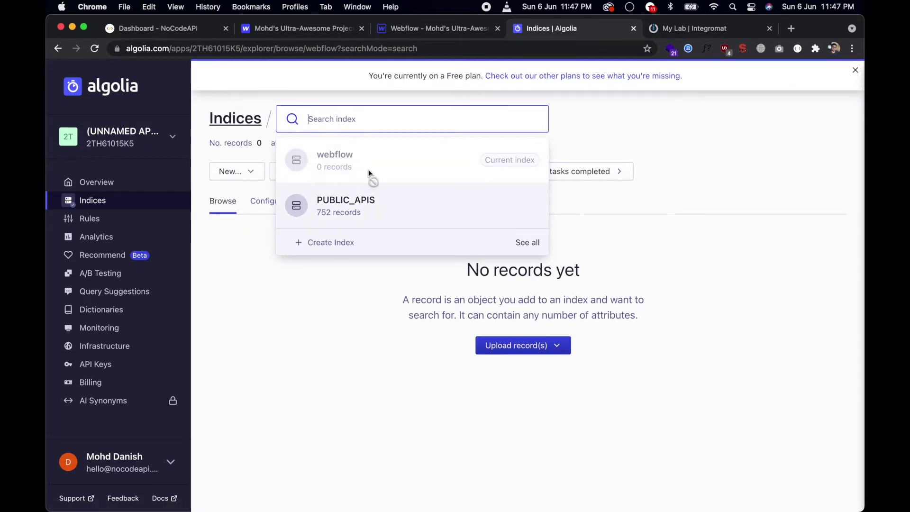
click(346, 162)
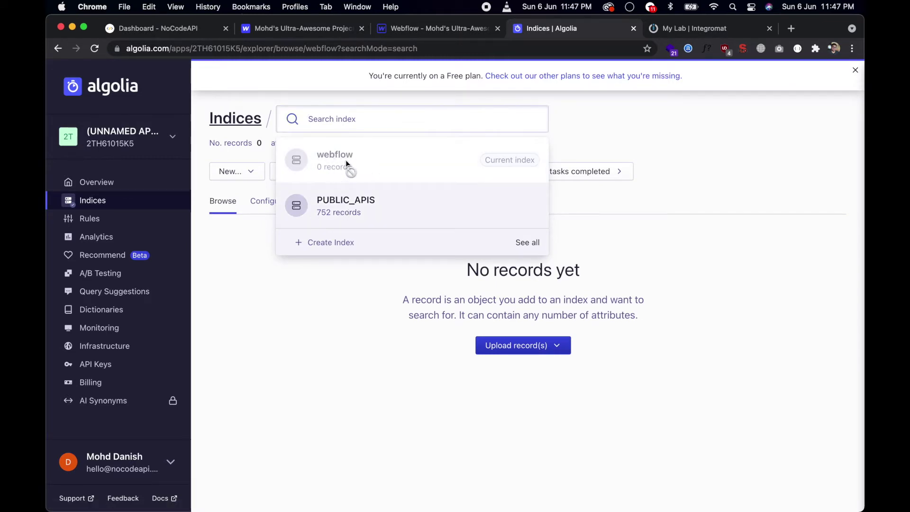
click(314, 346)
click(188, 33)
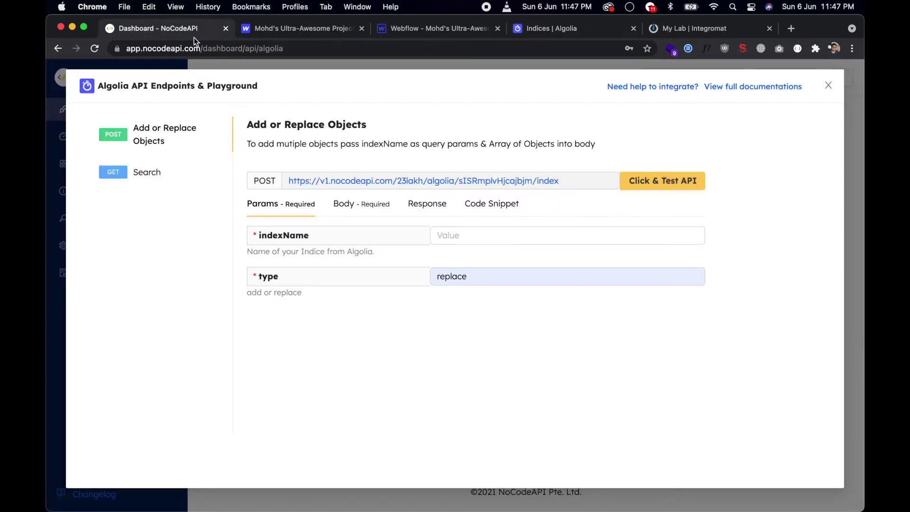
click(475, 236)
click(463, 264)
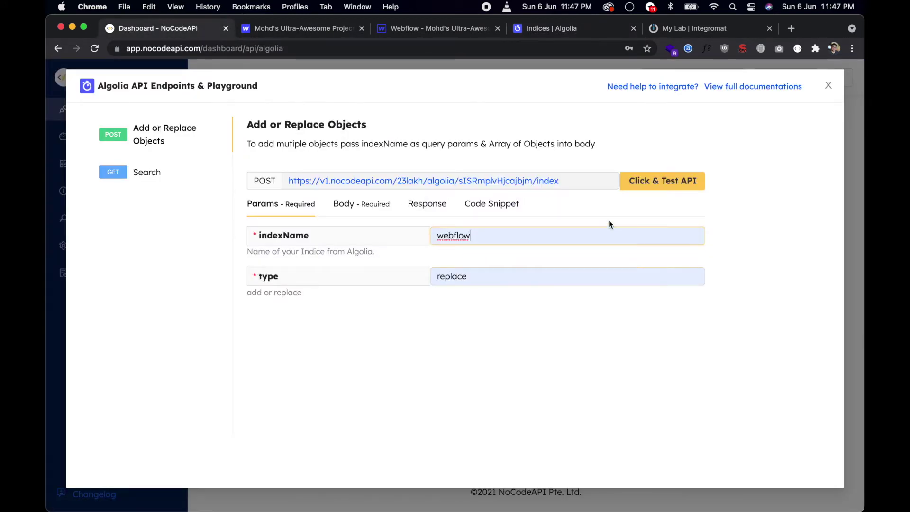
Step: Test the endpoint without a body, then with a JSON array body holding one sample record with firstname and lastname
click(639, 189)
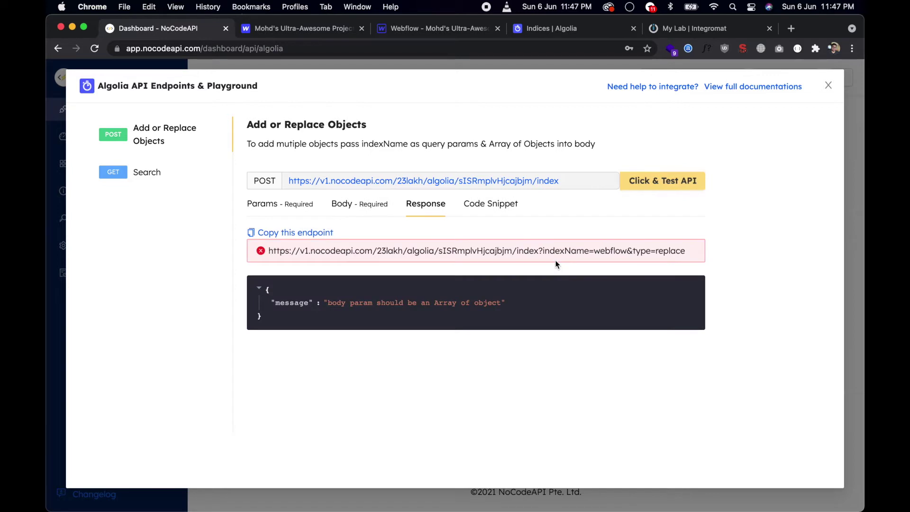
click(350, 204)
click(423, 236)
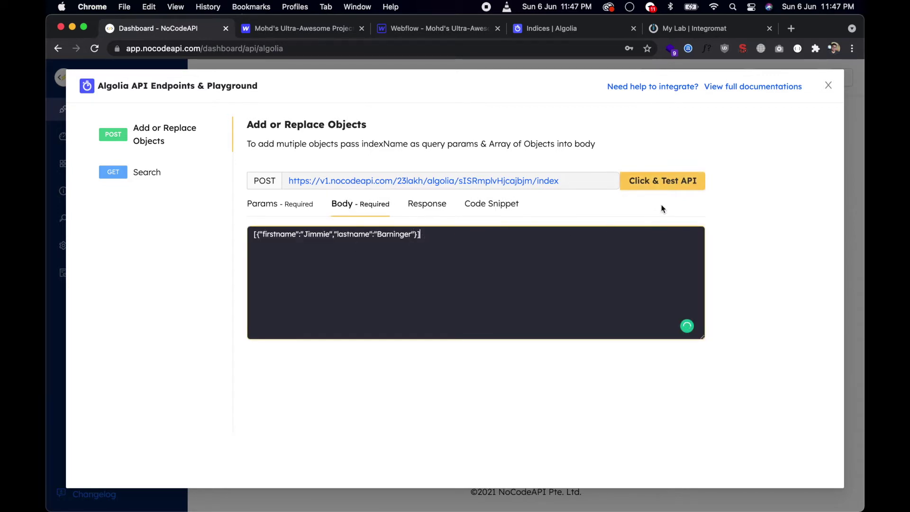
click(659, 179)
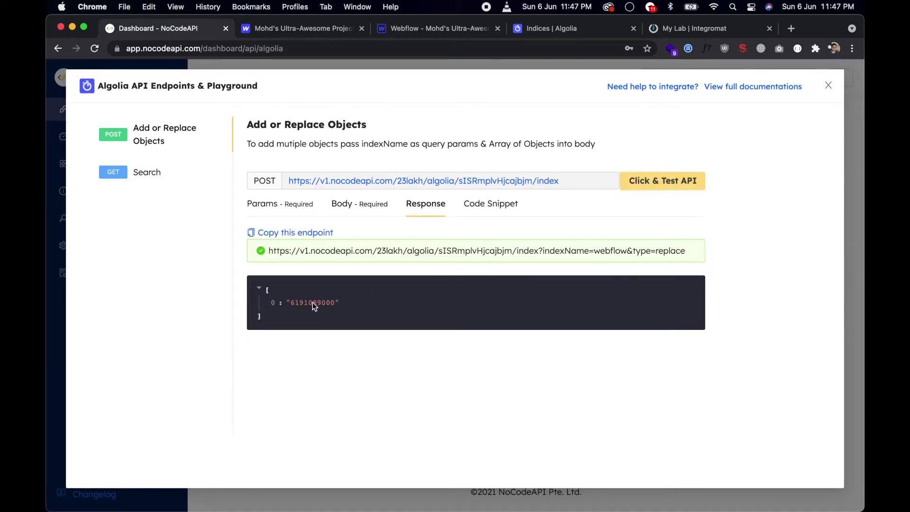
Step: Examine the returned object ID, refresh the webflow index in Algolia to check for the sample record, and return to the NoCodeAPI playground
double_click(312, 303)
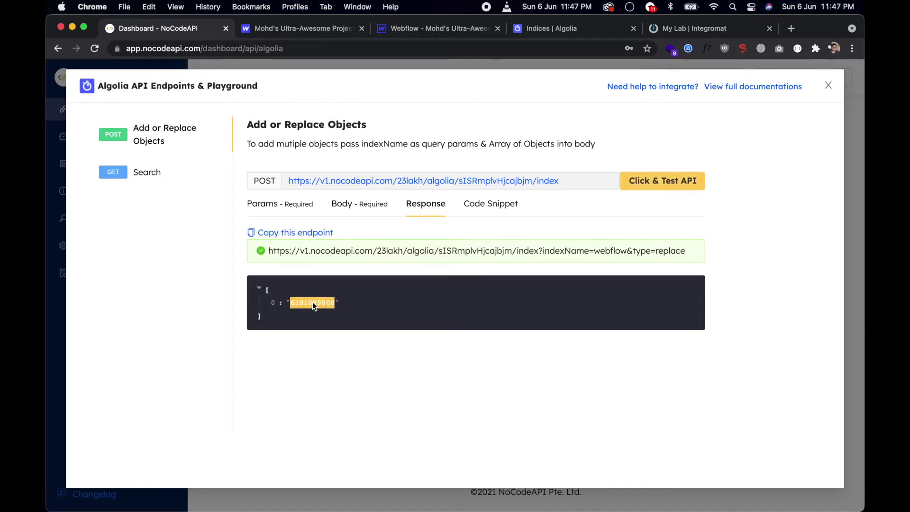
click(532, 33)
click(472, 171)
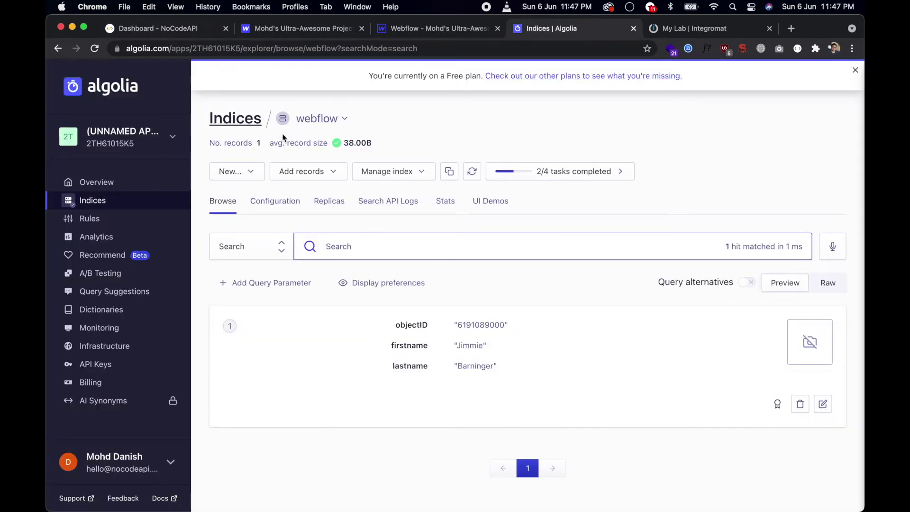
click(181, 30)
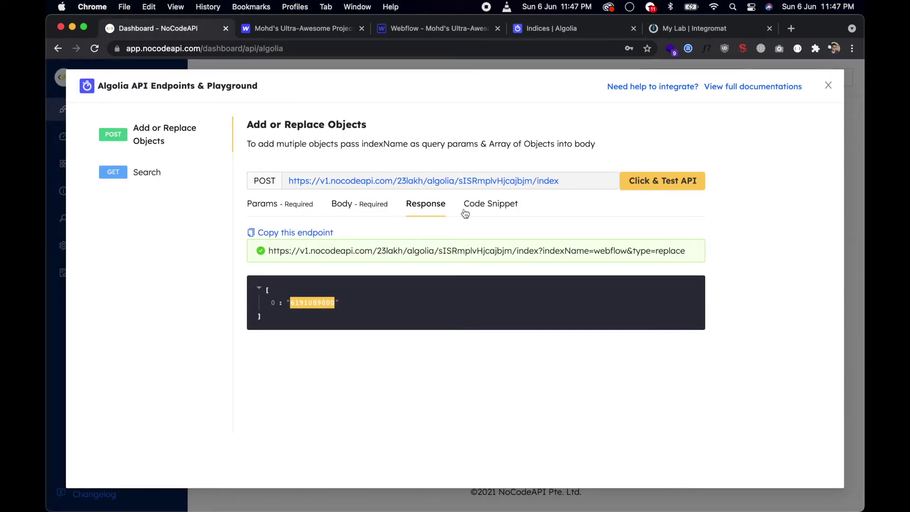
Step: Create a new scenario in Integromat with the HTTP service and make its first module an HTTP Make a request action
click(677, 33)
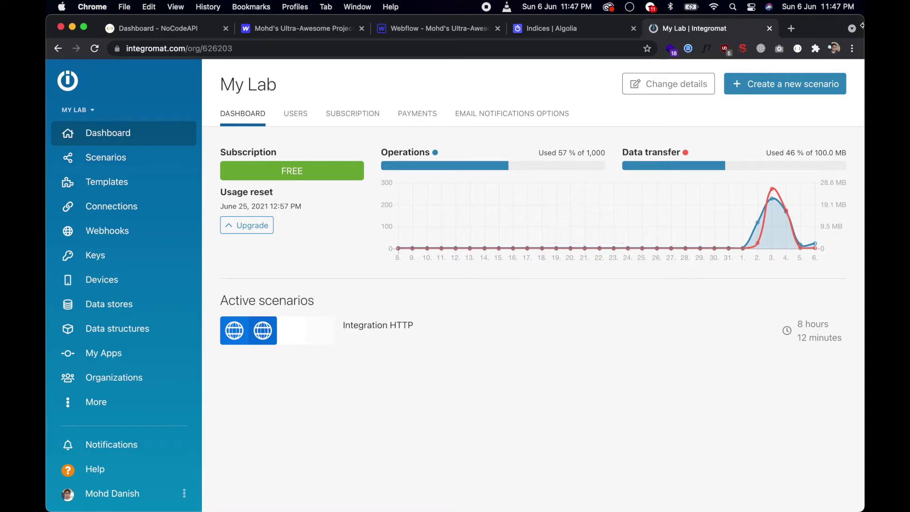
click(805, 85)
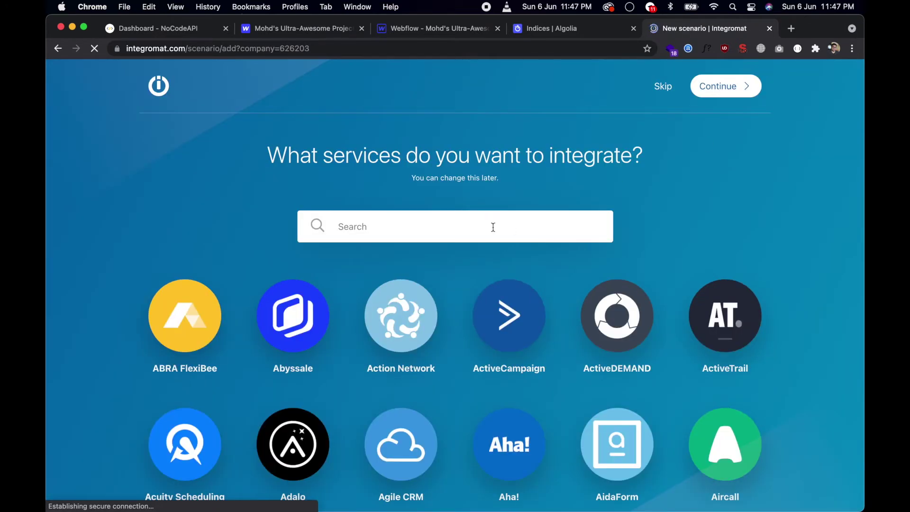
click(478, 223)
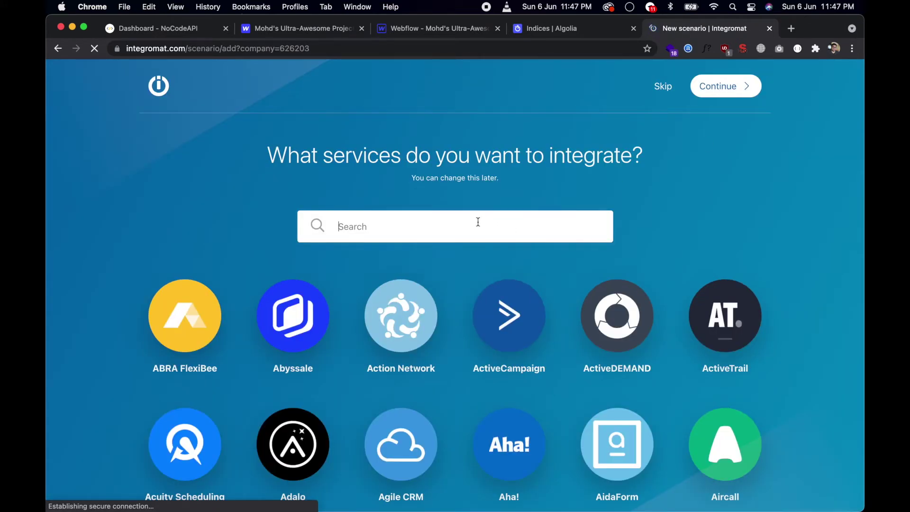
text(htt)
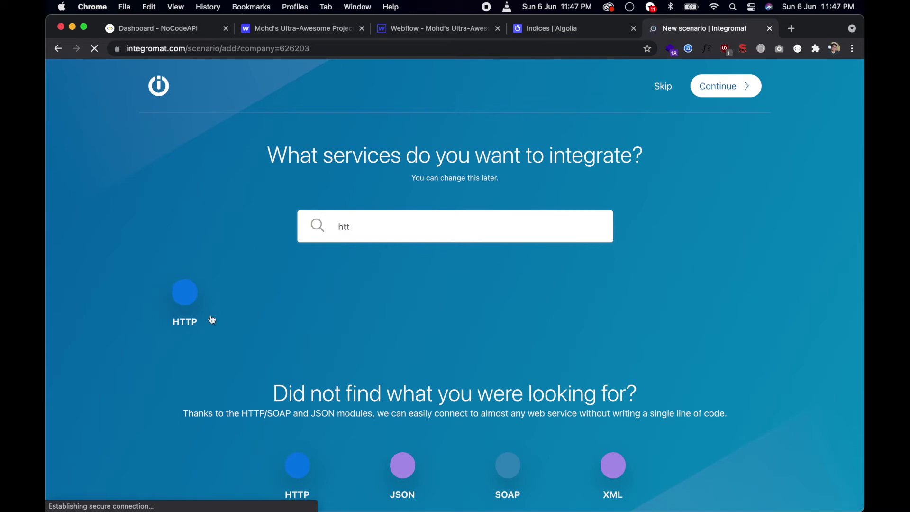
click(190, 303)
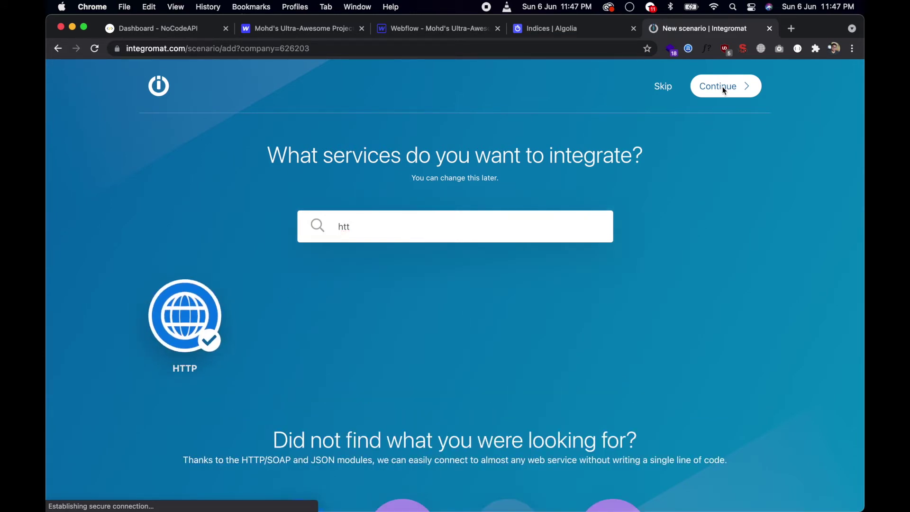
click(722, 87)
click(615, 230)
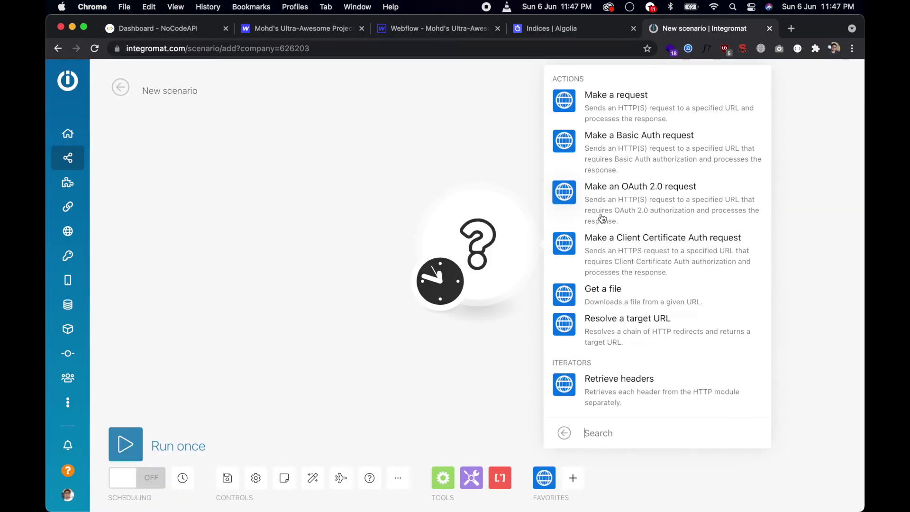
click(613, 108)
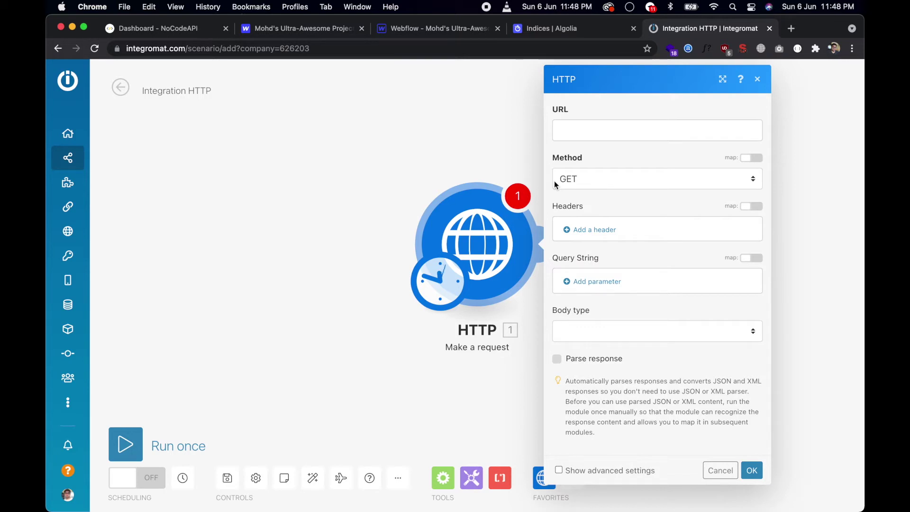
Step: Copy the webflow sync api's base URL from NoCodeAPI and paste it as the HTTP module's URL in Integromat
click(192, 36)
click(829, 86)
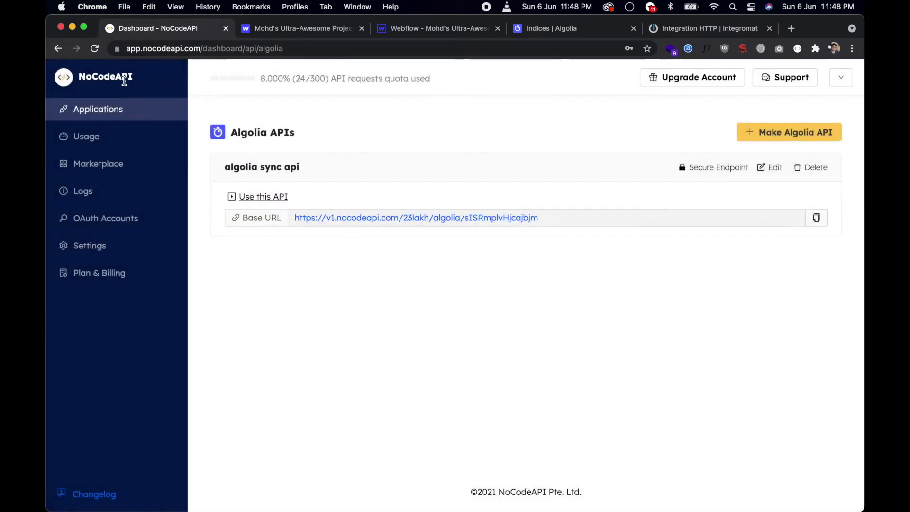
click(116, 112)
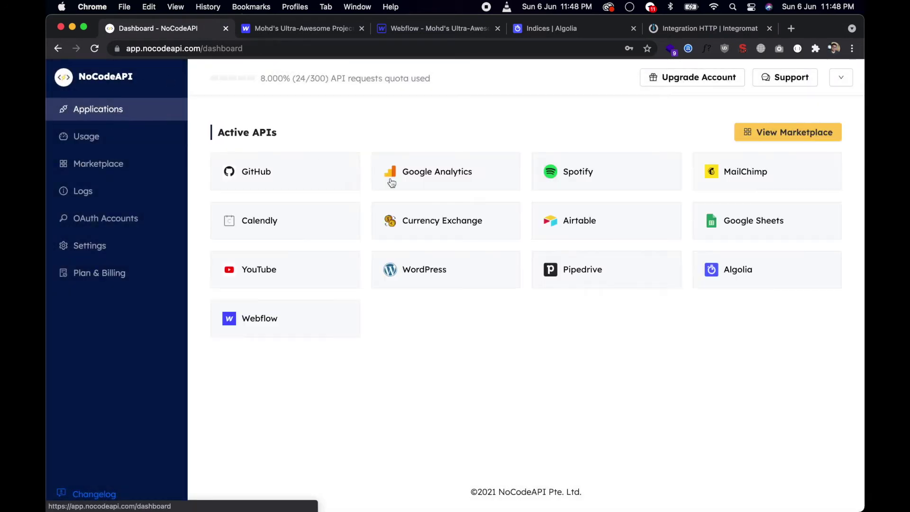
click(261, 316)
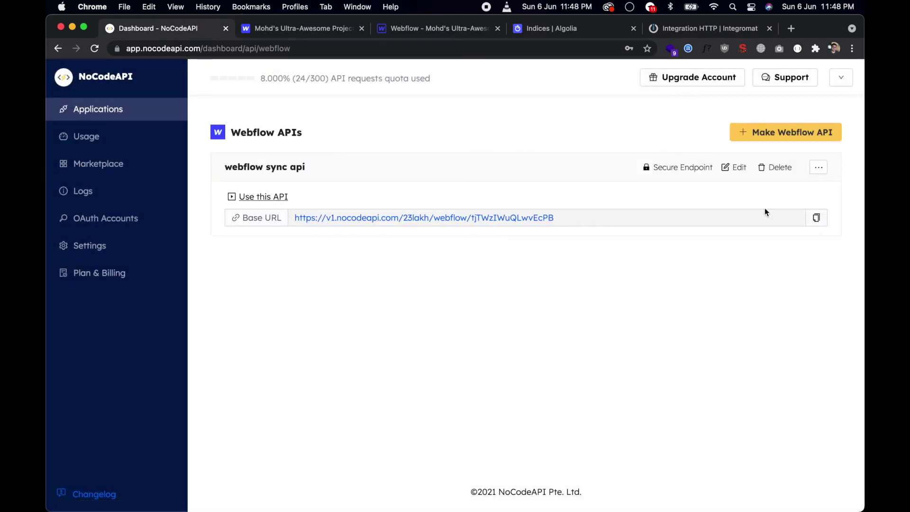
click(815, 218)
click(675, 30)
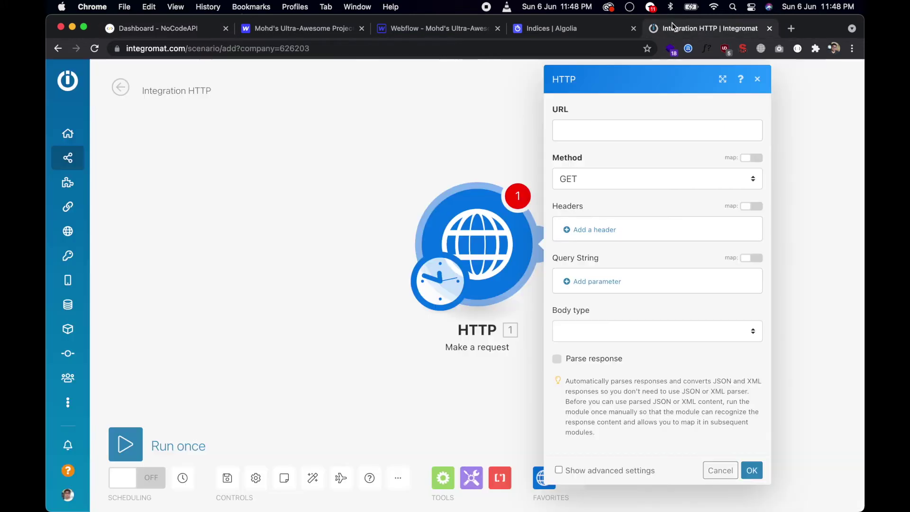
key(super+v)
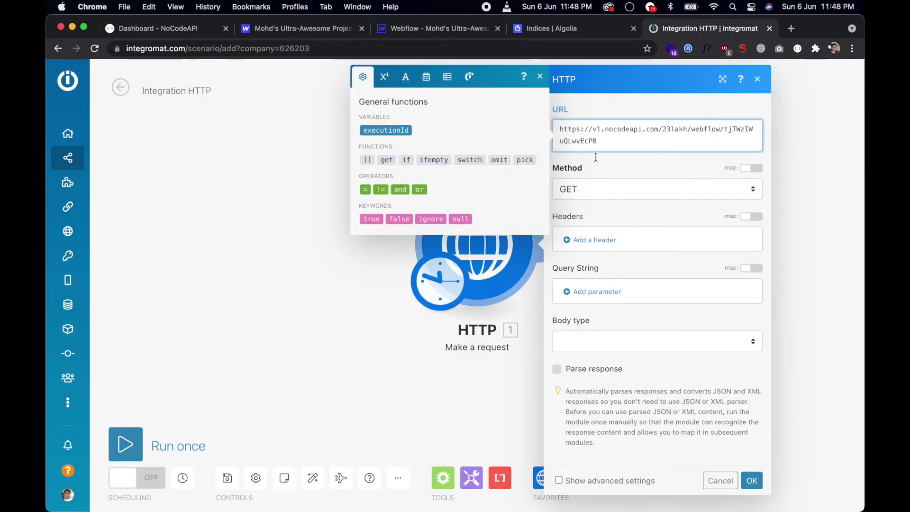
Step: Enable response parsing on the HTTP request module, save its settings and run only that module
double_click(561, 171)
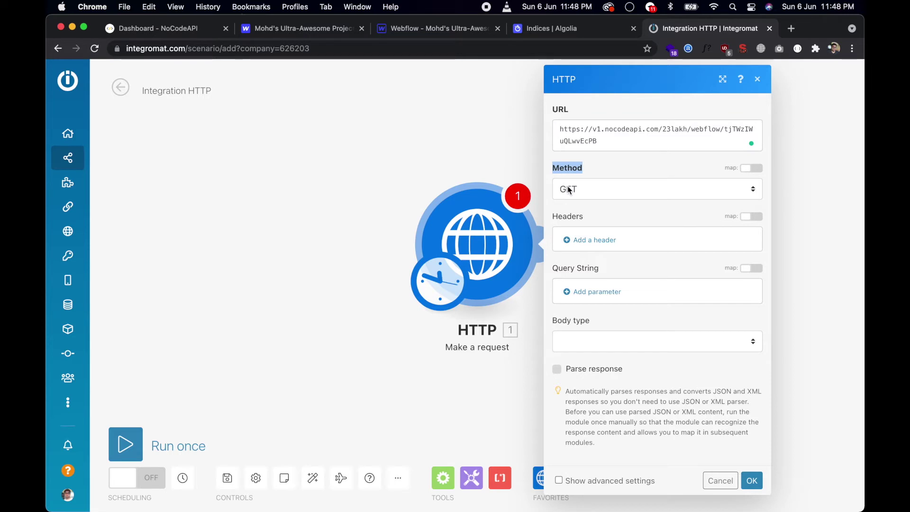
click(558, 372)
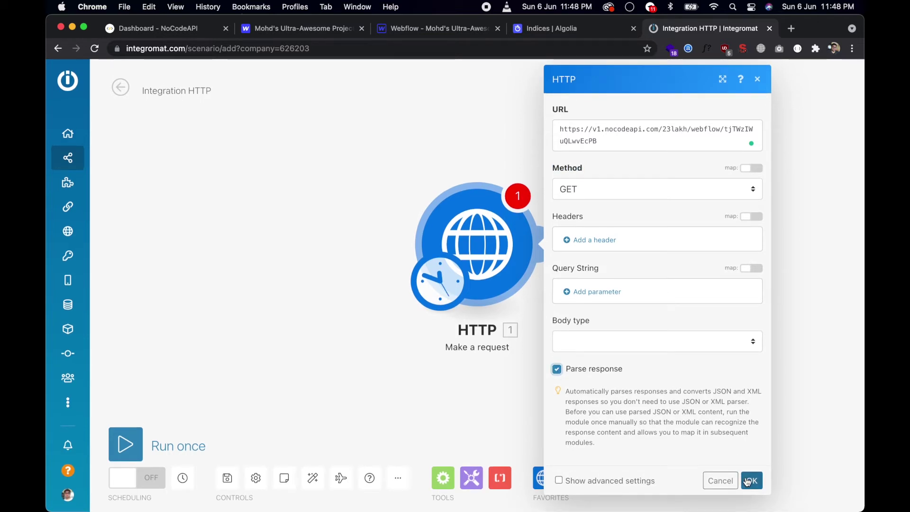
click(747, 480)
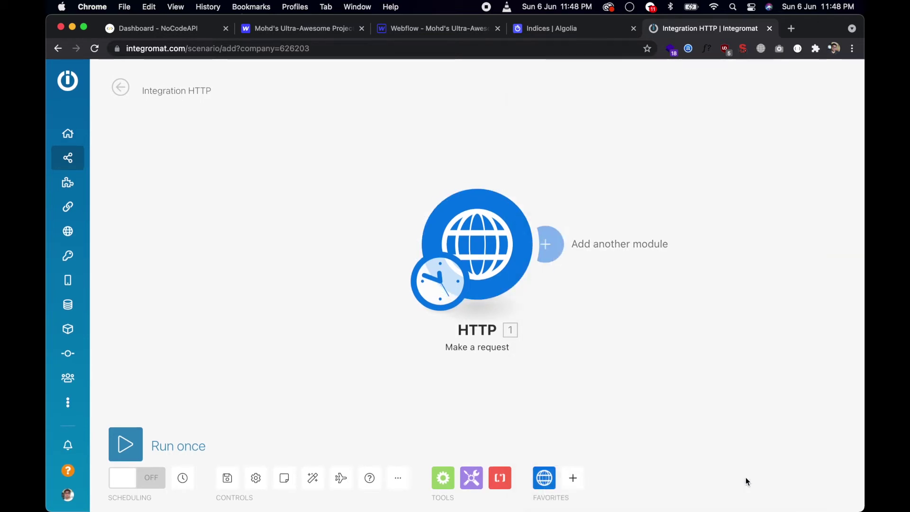
right_click(502, 259)
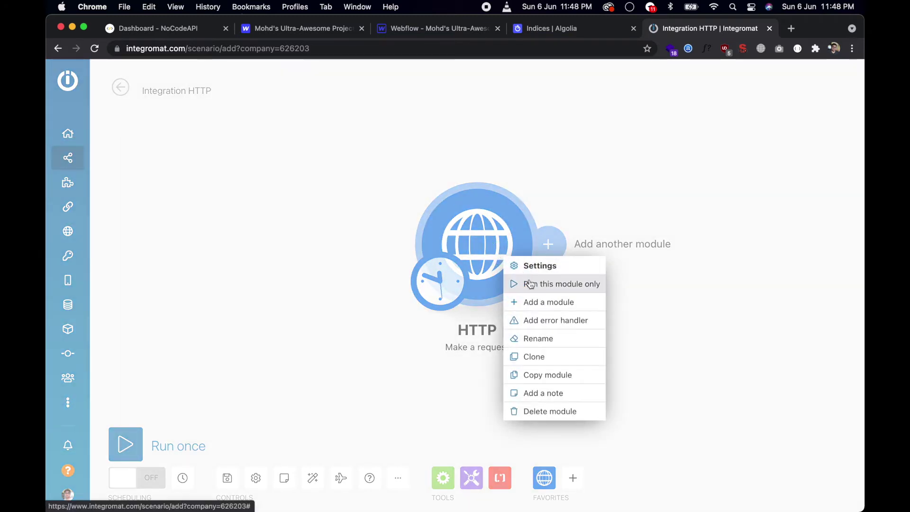
click(549, 284)
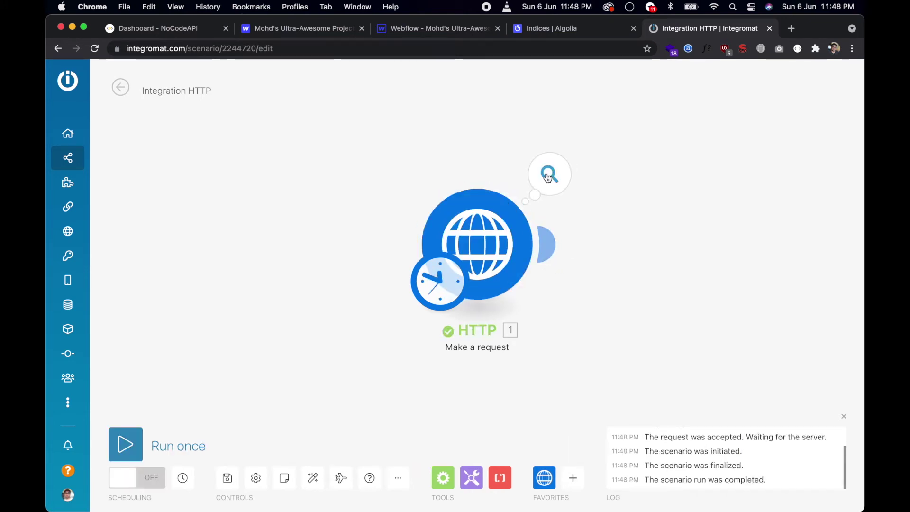
Step: Examine the HTTP module's output, expanding the returned data, its items array and the fields of the first item
click(550, 177)
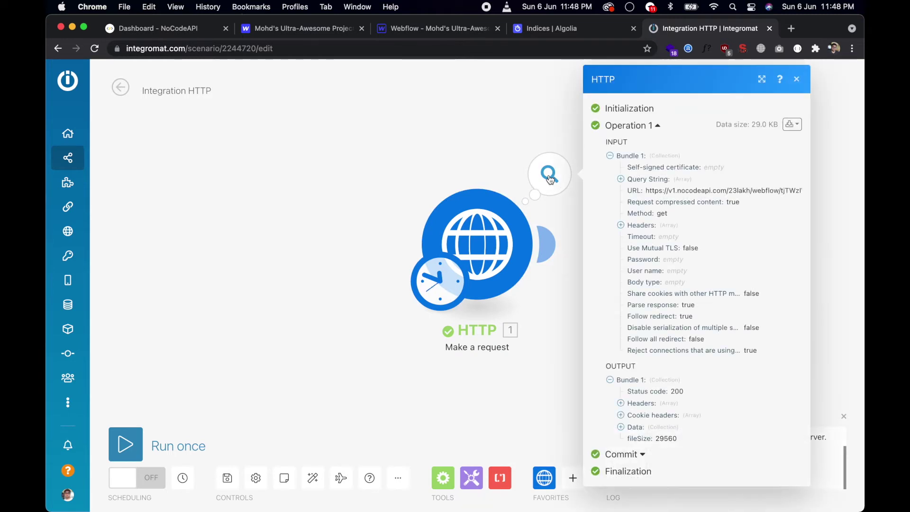
click(621, 426)
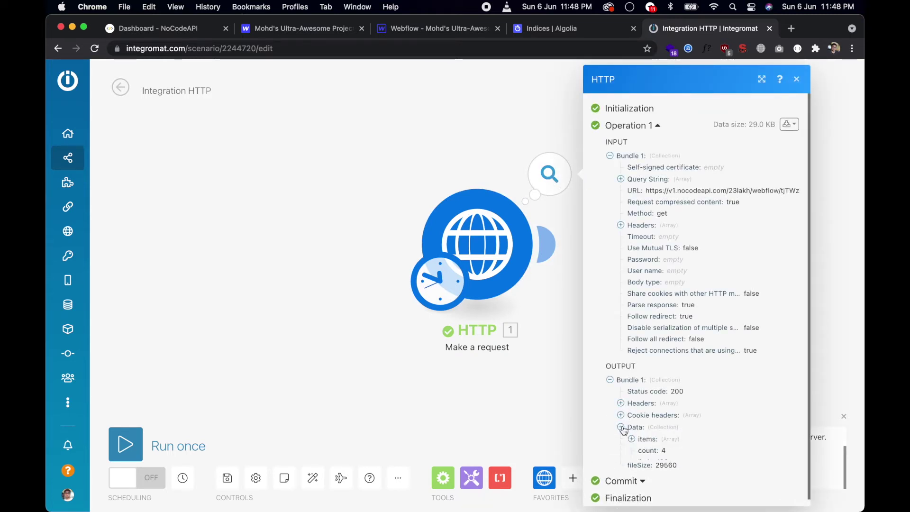
scroll(626, 426, down, 2)
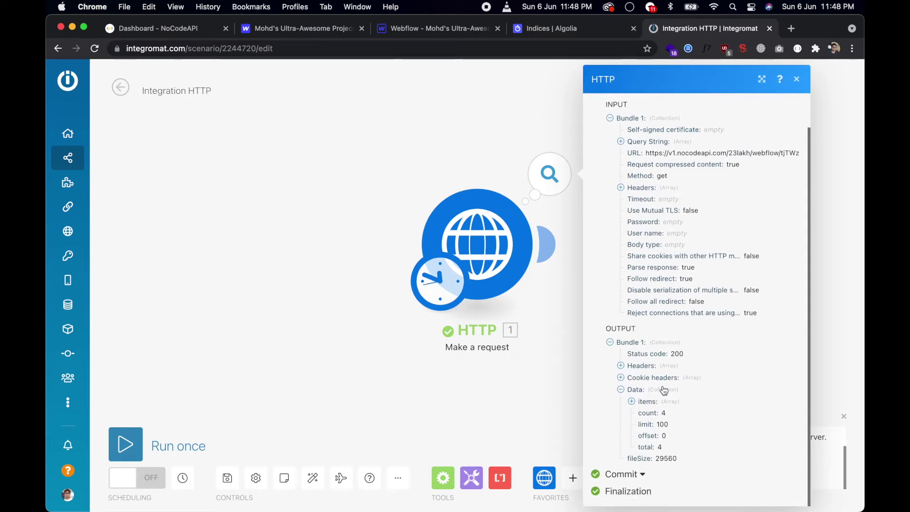
click(632, 401)
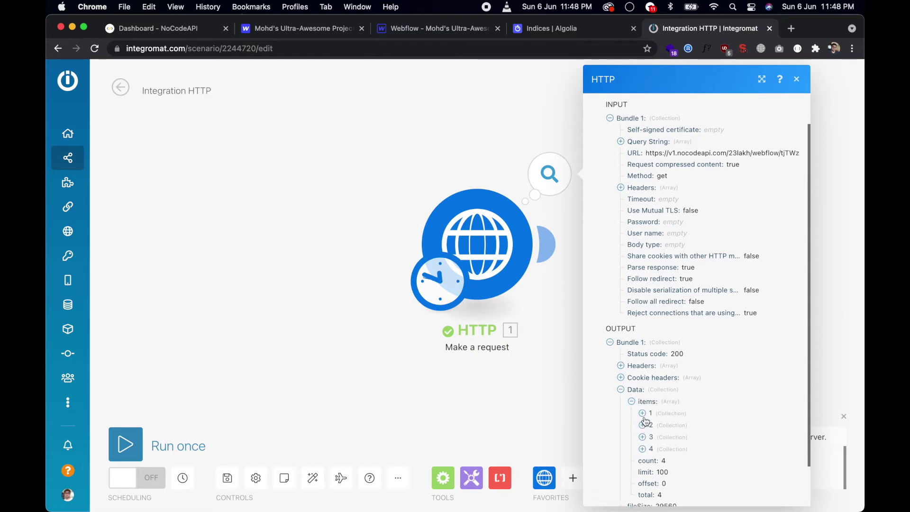
click(562, 404)
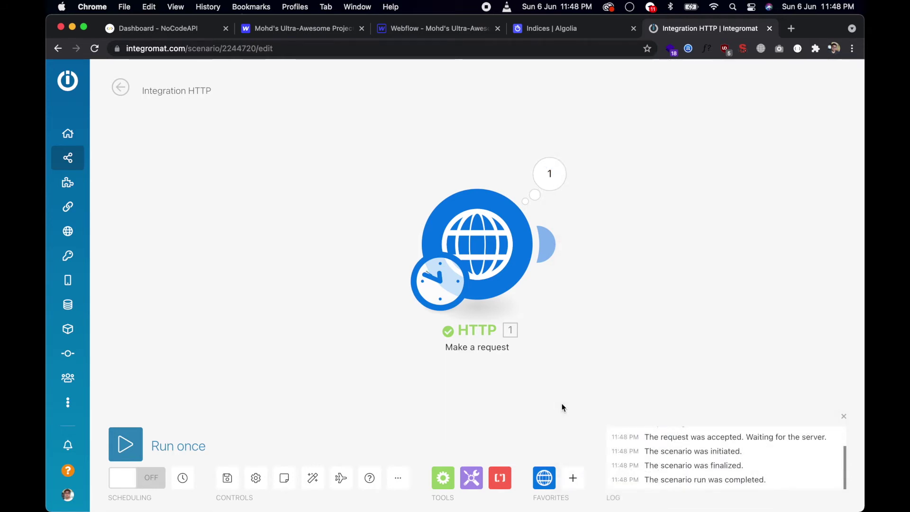
click(549, 183)
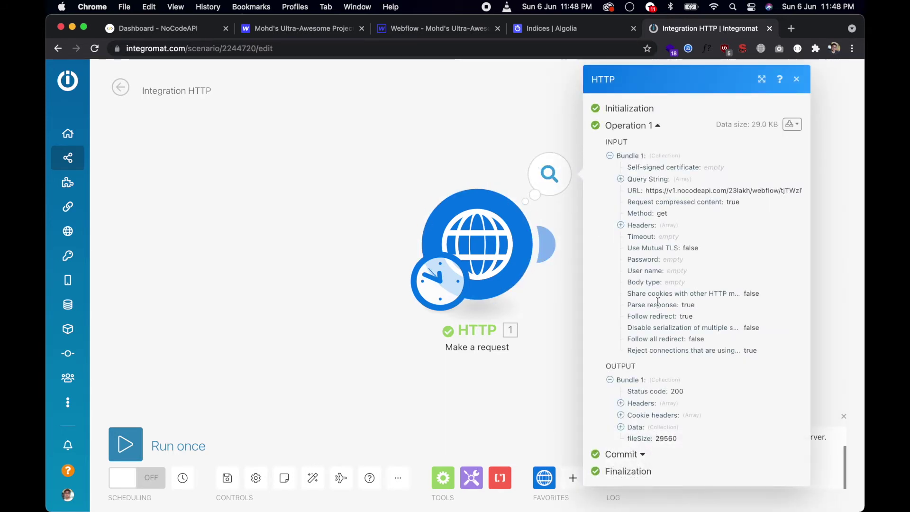
click(620, 426)
scroll(625, 422, down, 2)
click(631, 405)
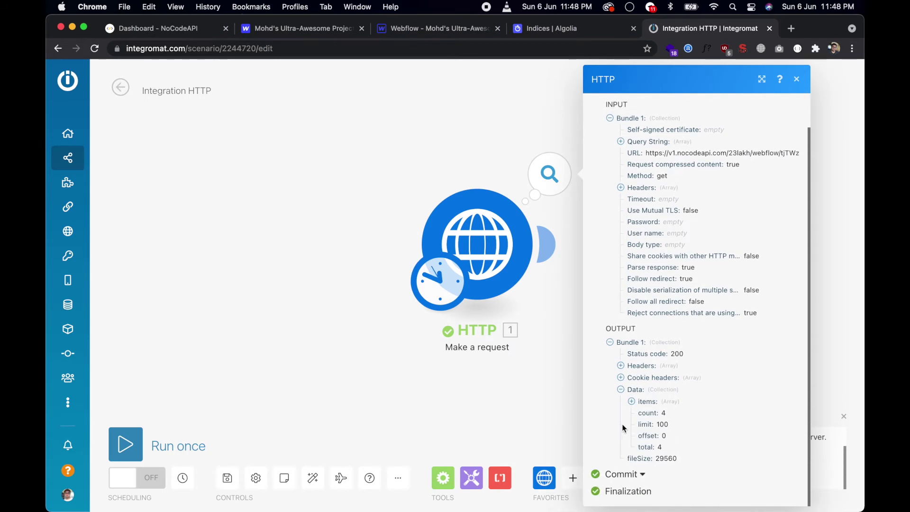
scroll(632, 408, down, 2)
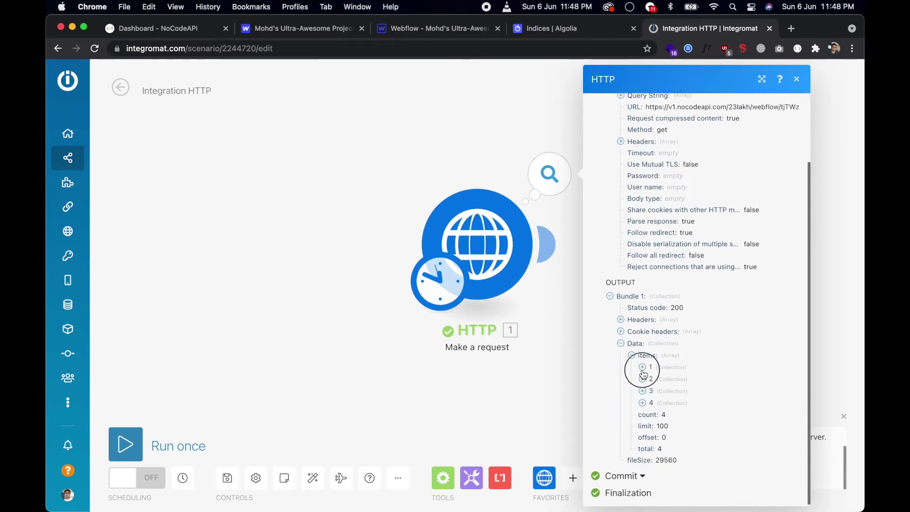
click(642, 368)
scroll(657, 444, down, 3)
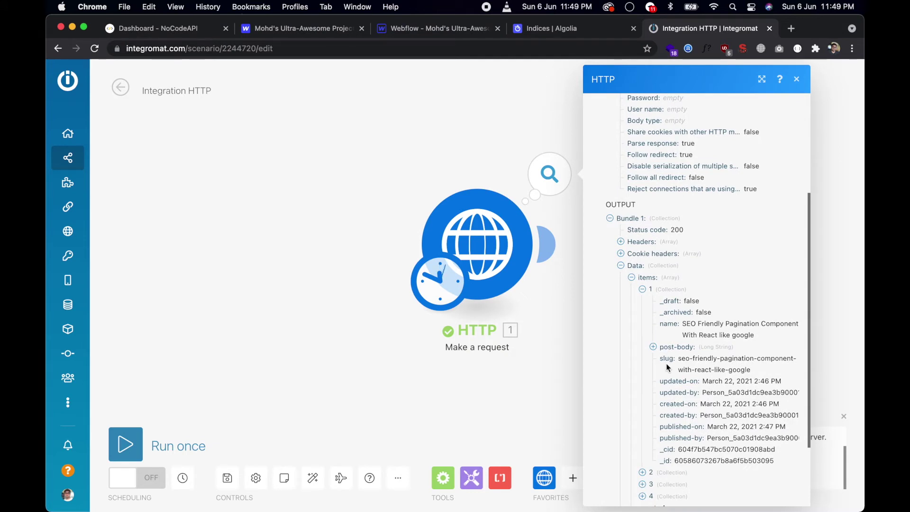
click(540, 395)
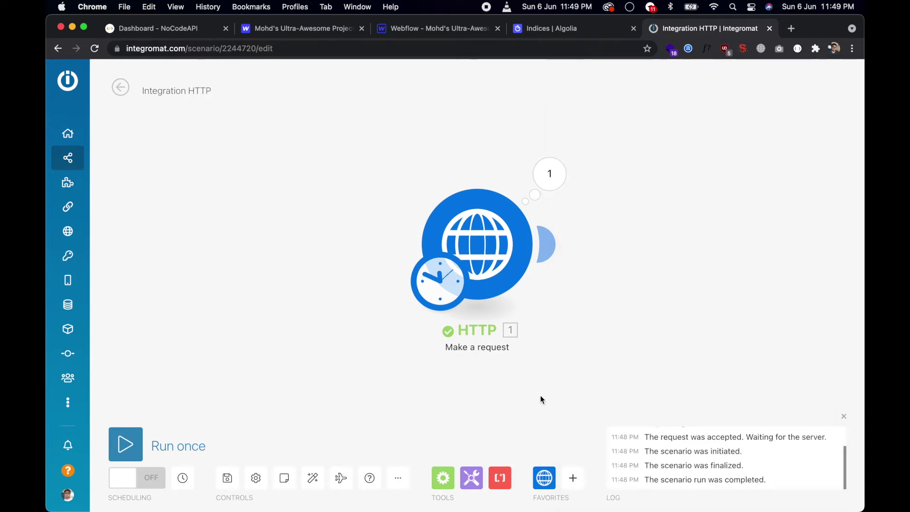
Step: Add an Iterator flow-control module and place it directly after the HTTP module
click(448, 486)
click(472, 147)
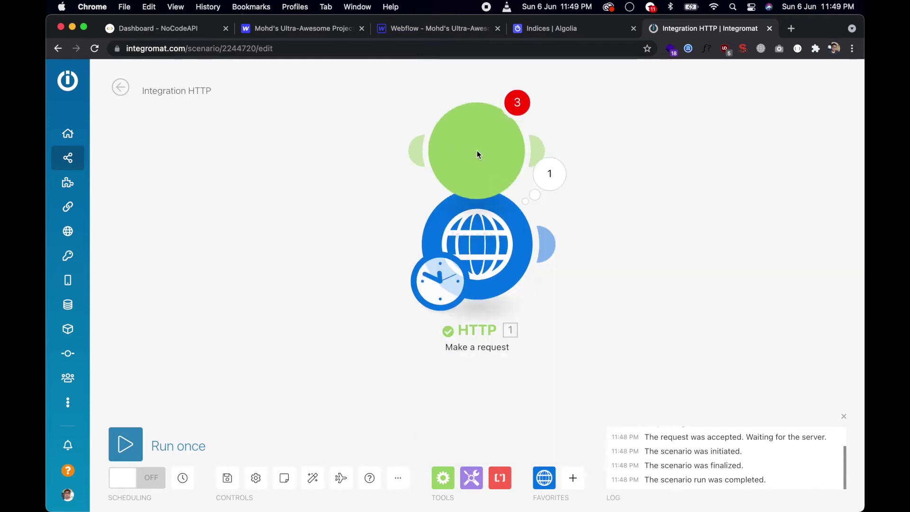
drag(477, 154, 630, 253)
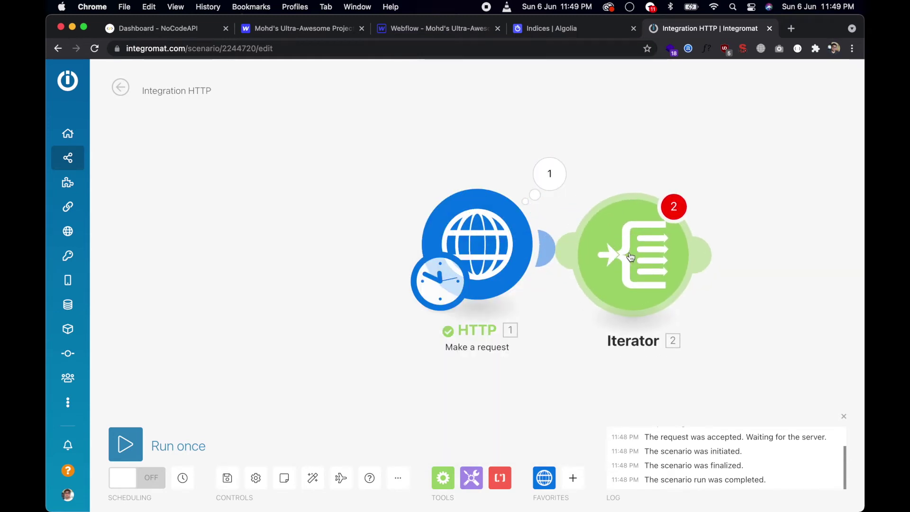
Step: Set the Iterator's array to the HTTP response's data: items[] and auto-align the scenario's modules
click(630, 256)
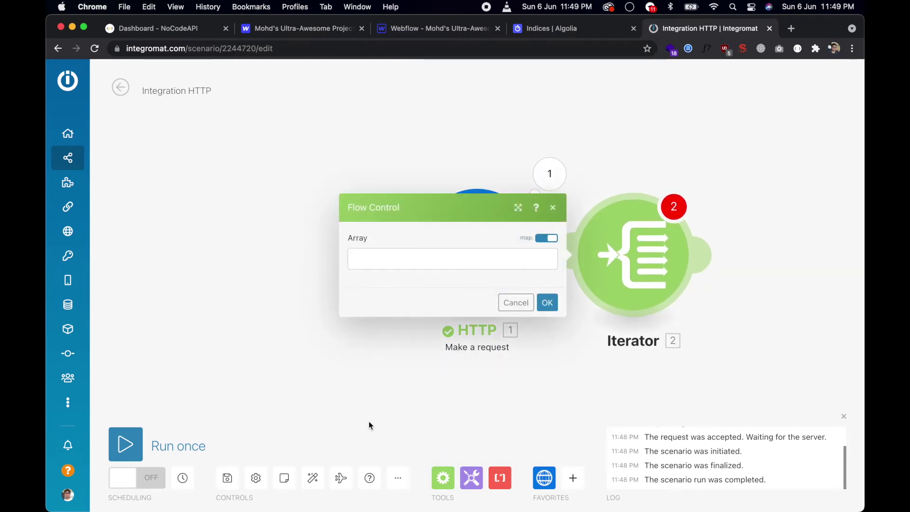
click(424, 261)
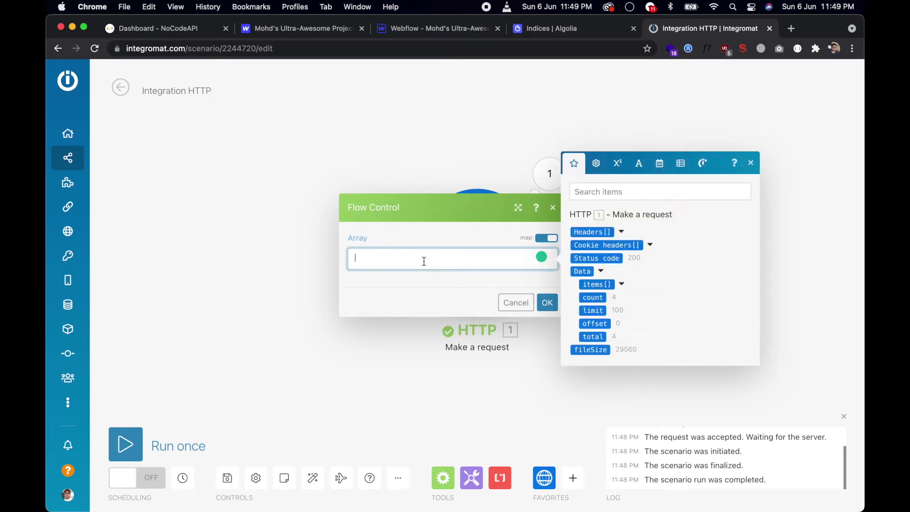
click(598, 284)
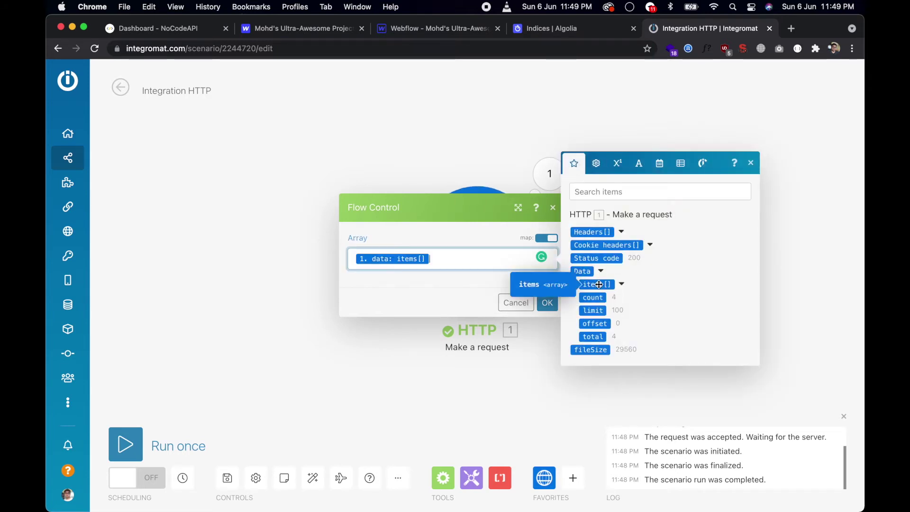
click(548, 304)
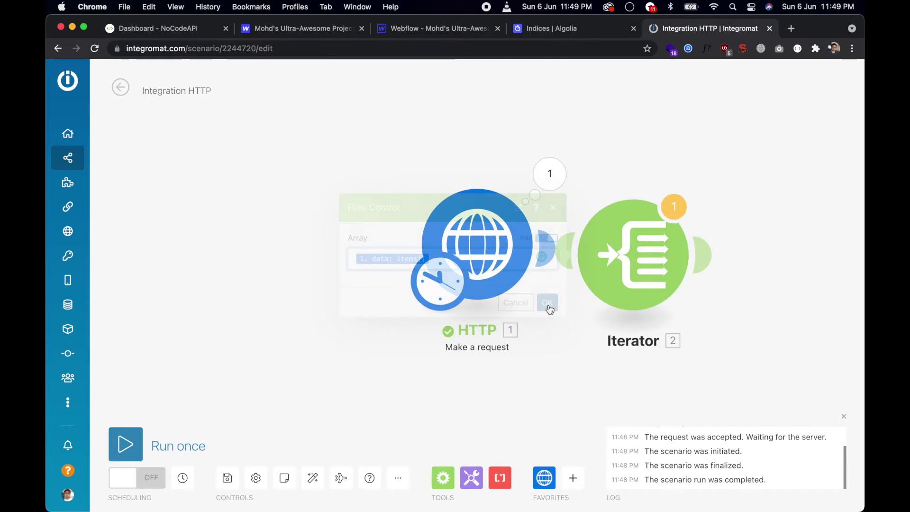
click(313, 481)
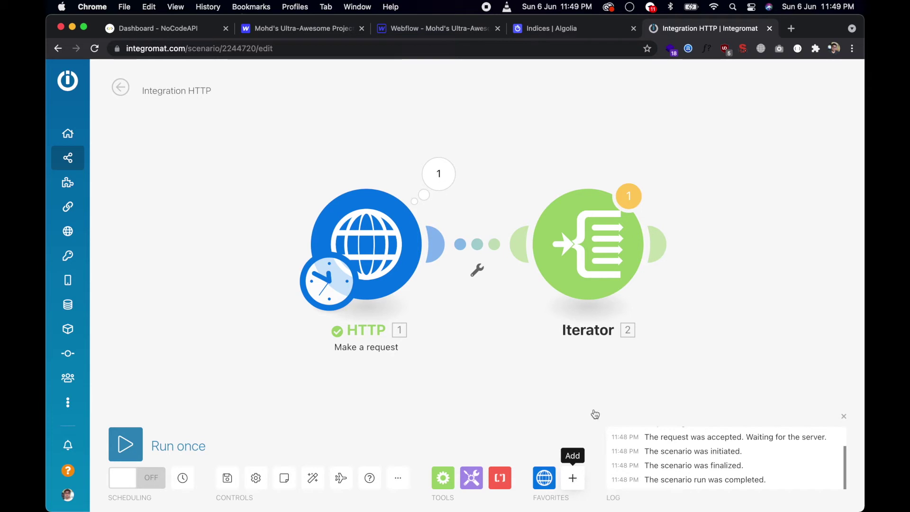
Step: Add the JSON service to the favorites and attach an Aggregate to JSON module after the Iterator
click(576, 473)
text(json)
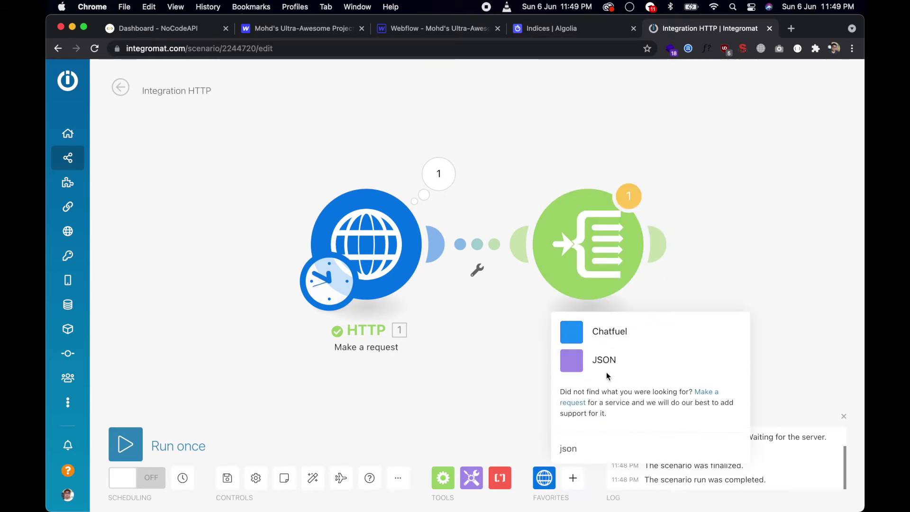
click(604, 369)
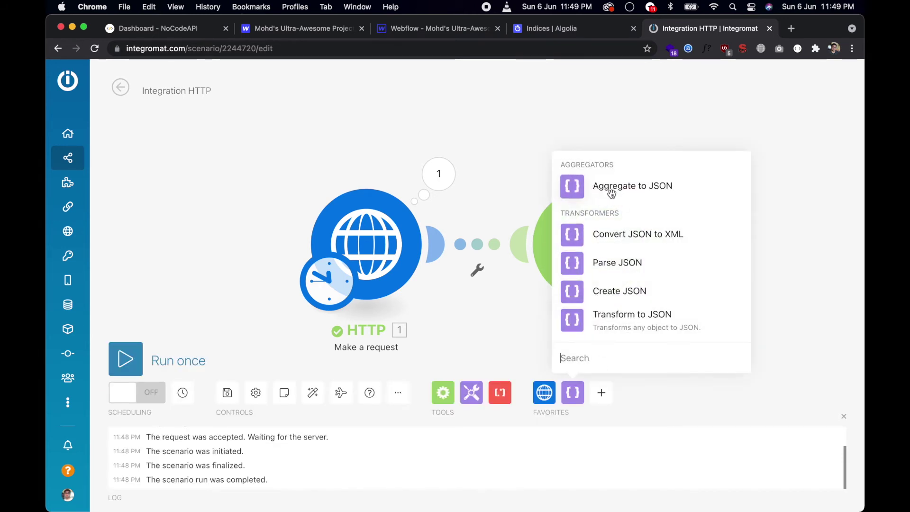
click(612, 195)
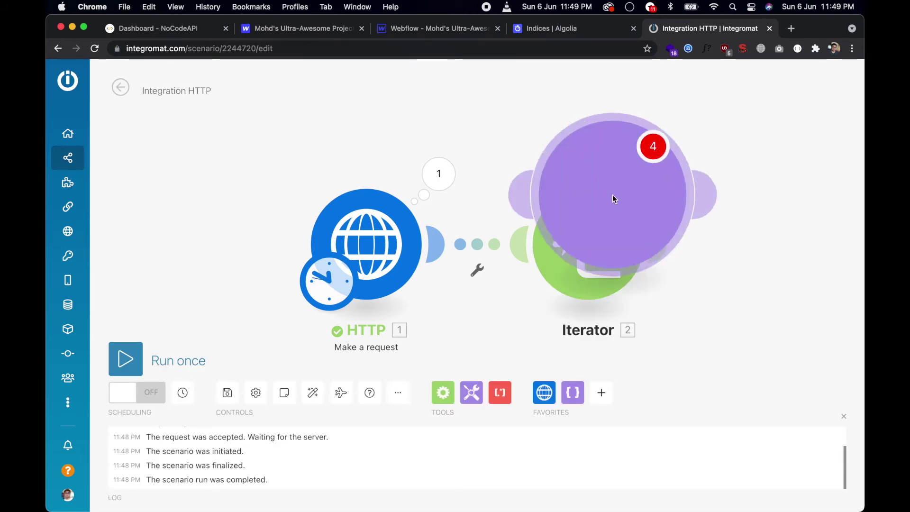
drag(661, 211, 770, 245)
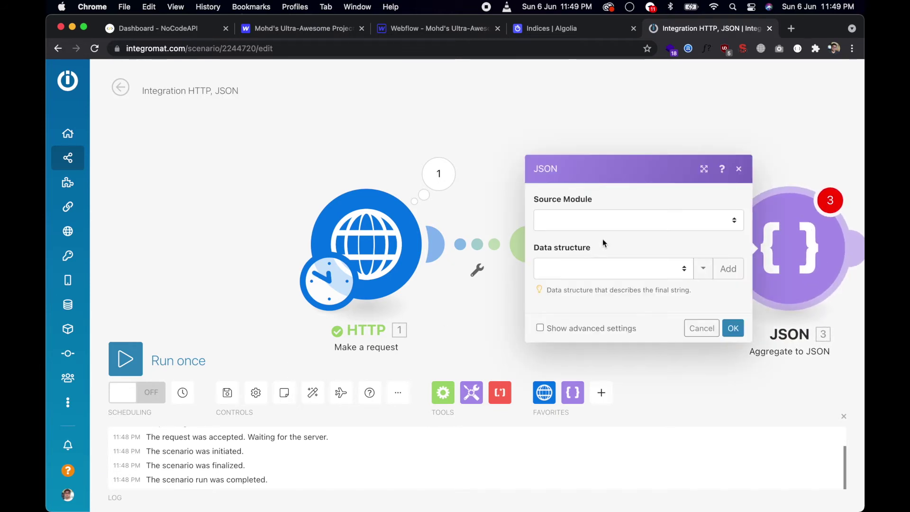
Step: Set the JSON aggregator's source module to Iterator [2] and start a new data structure named Webflow Sync Data Collection
click(597, 221)
click(584, 237)
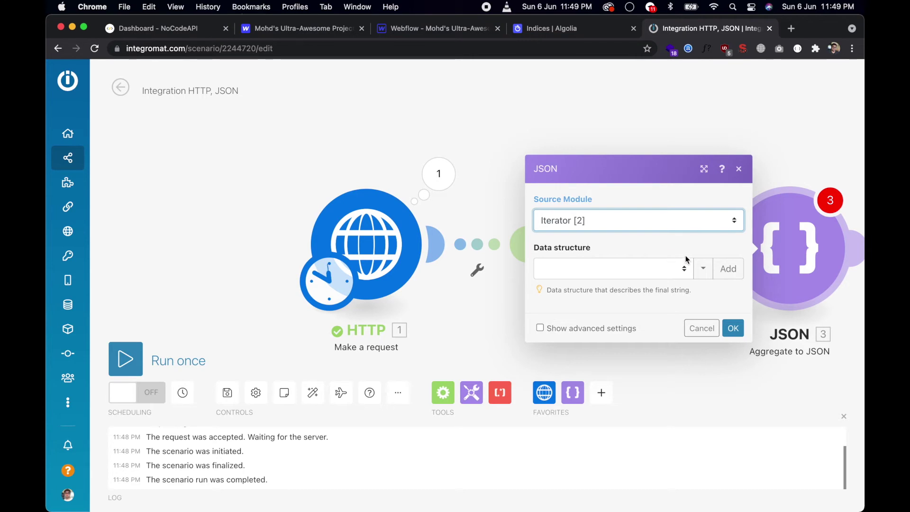
click(729, 270)
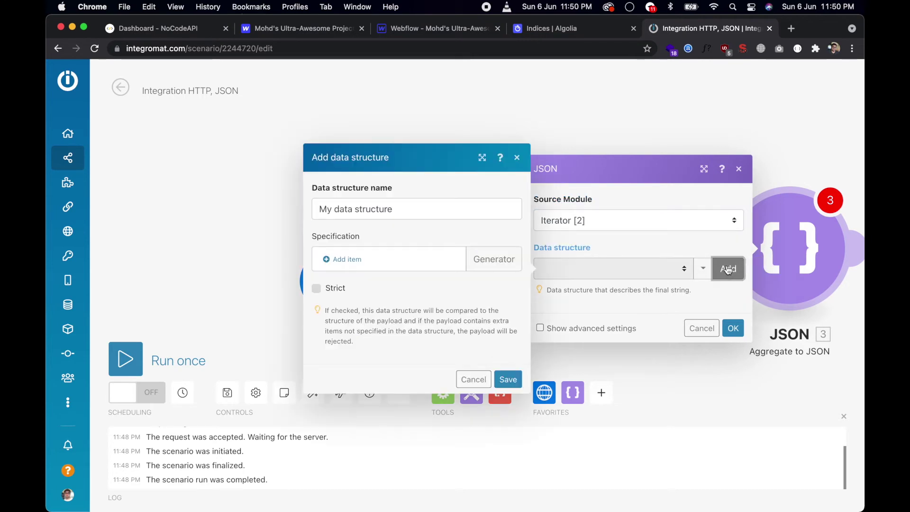
click(419, 213)
key(super+a)
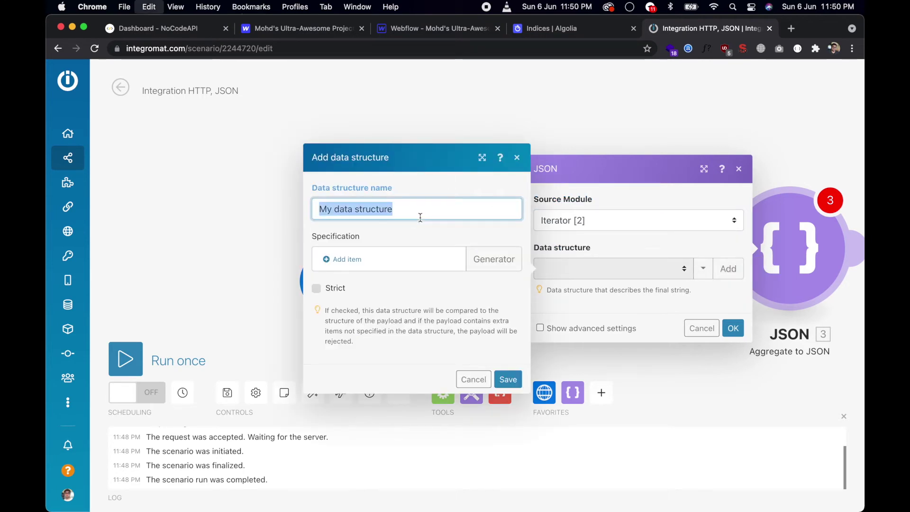
text(Webflow Syn)
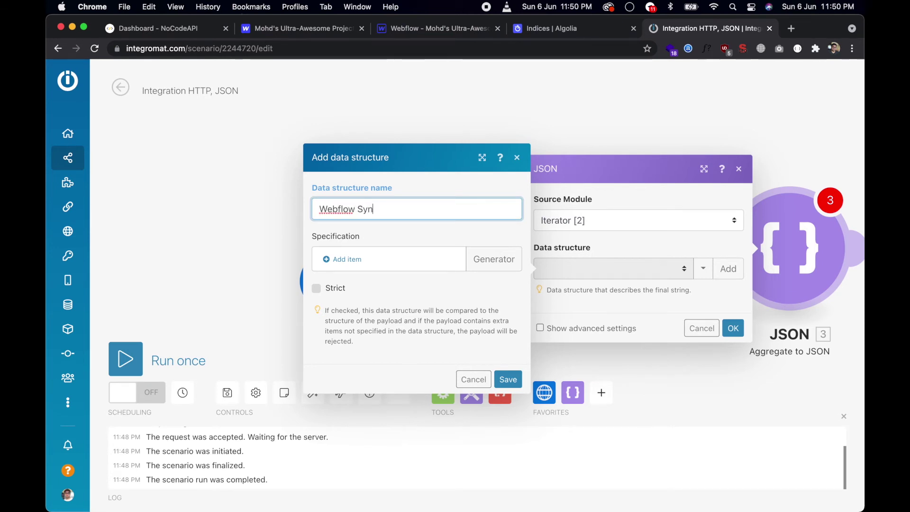
text(c Data Col)
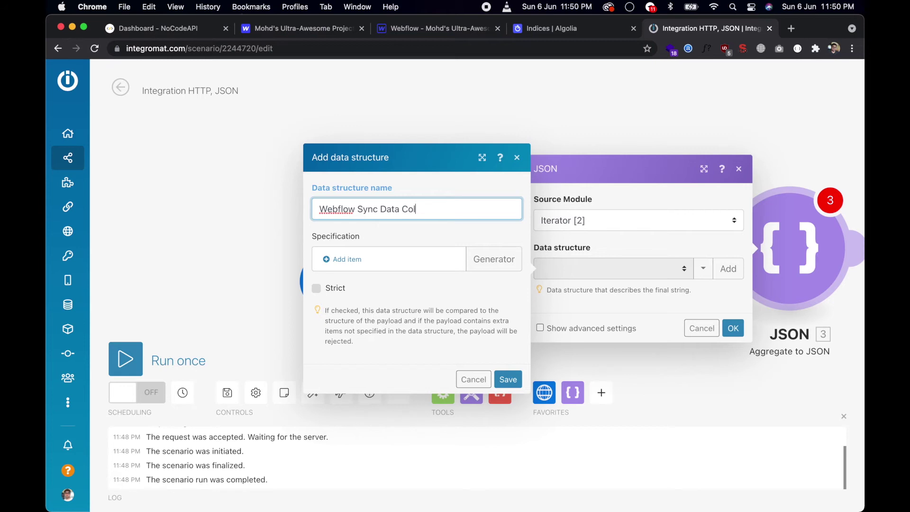
text(lection)
Step: Add two text items named title and id to the data structure's specification
click(343, 263)
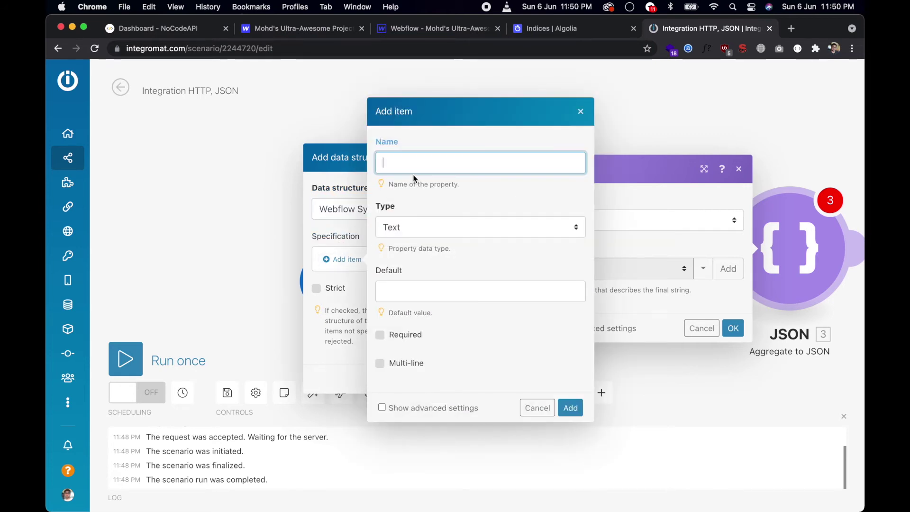
text(title)
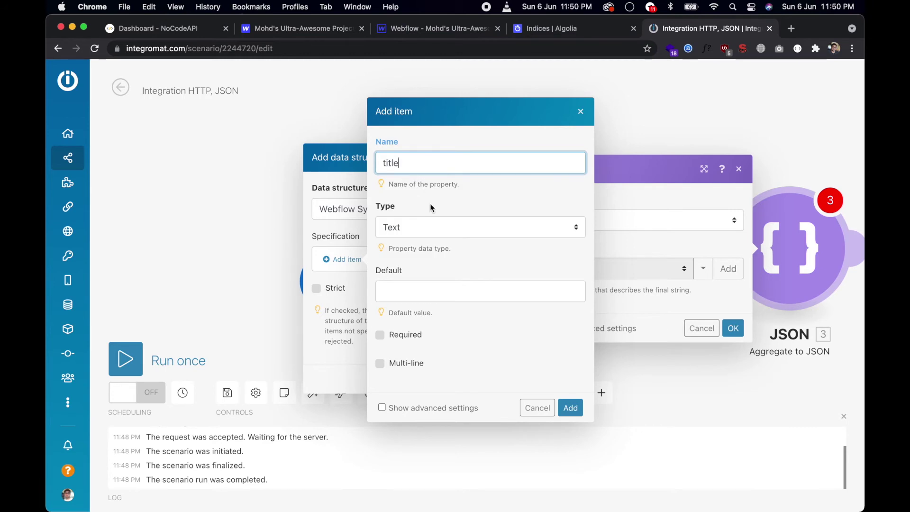
click(570, 408)
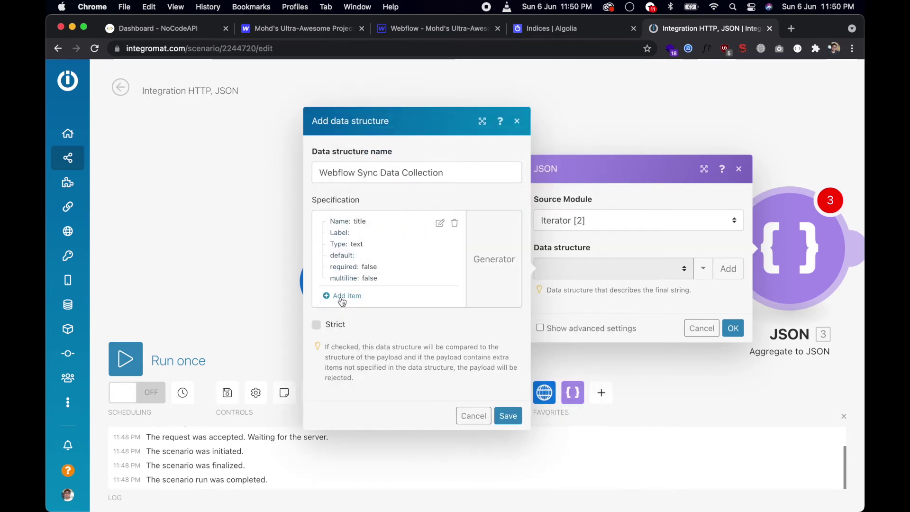
click(342, 297)
text(id)
click(570, 444)
Step: Add text items named html and slug to the specification and save the Webflow Sync Data Collection data structure
click(345, 332)
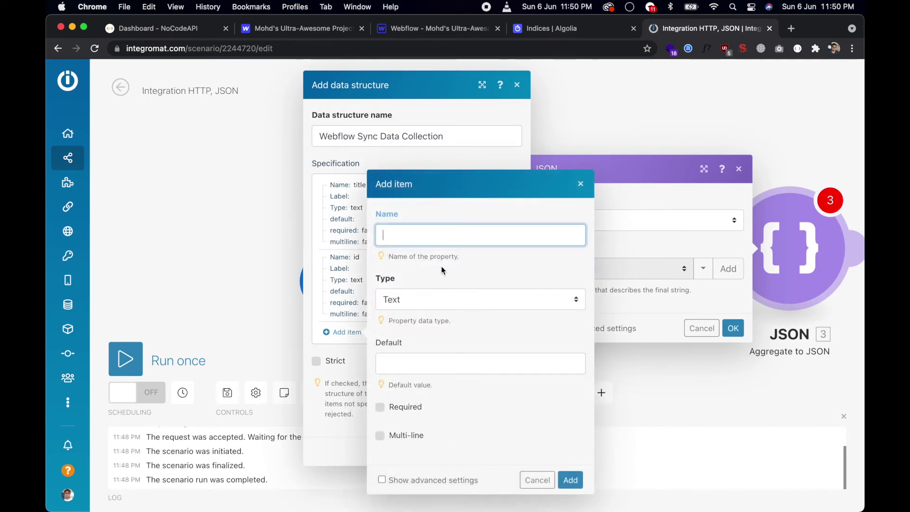
text(html)
click(570, 480)
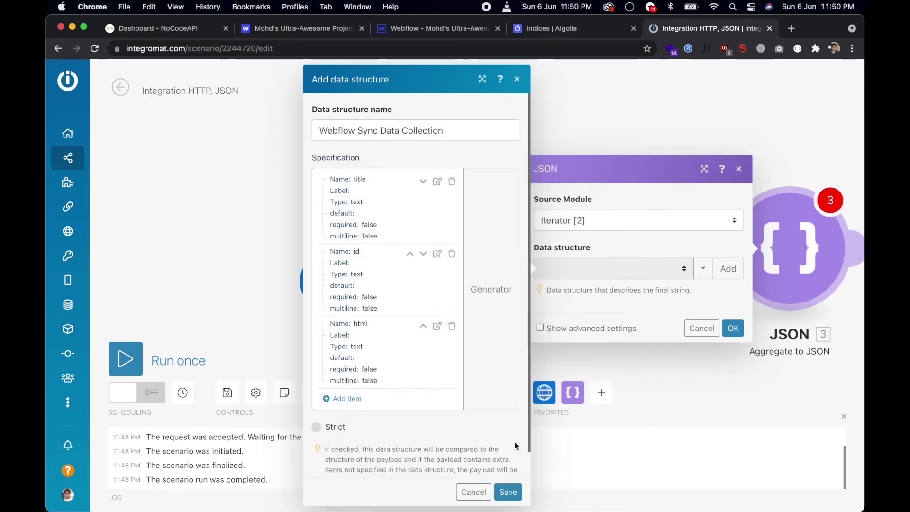
click(345, 398)
text(slug)
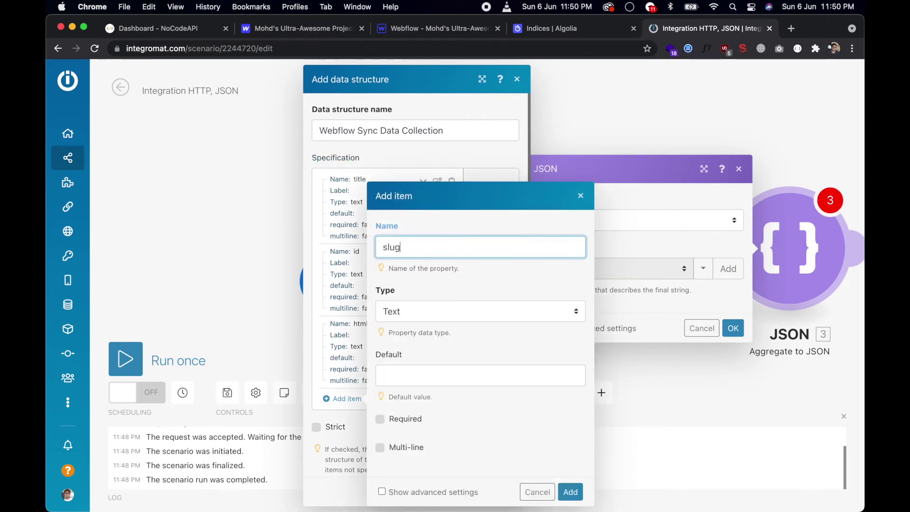
click(570, 491)
click(508, 495)
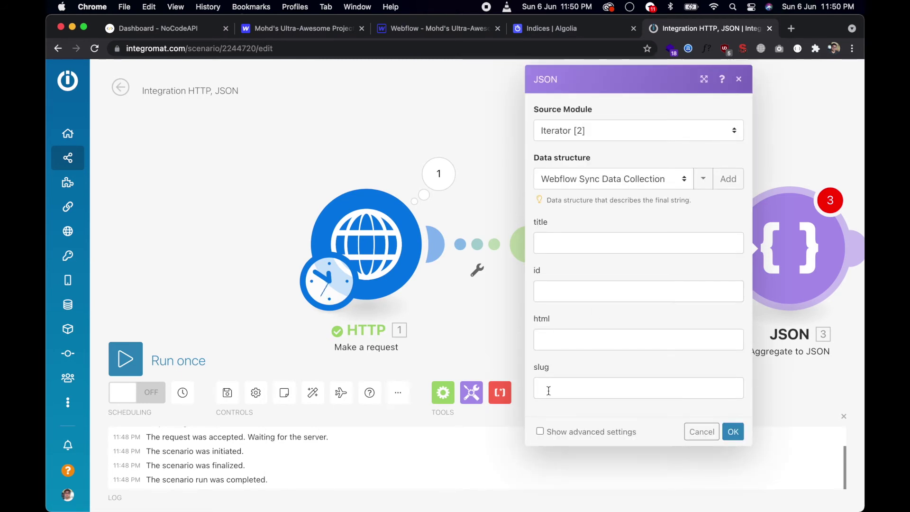
Step: Map the Iterator's name, _id, post-body and slug to the aggregator's title, id, html and slug, save it, and auto-align the modules
click(561, 242)
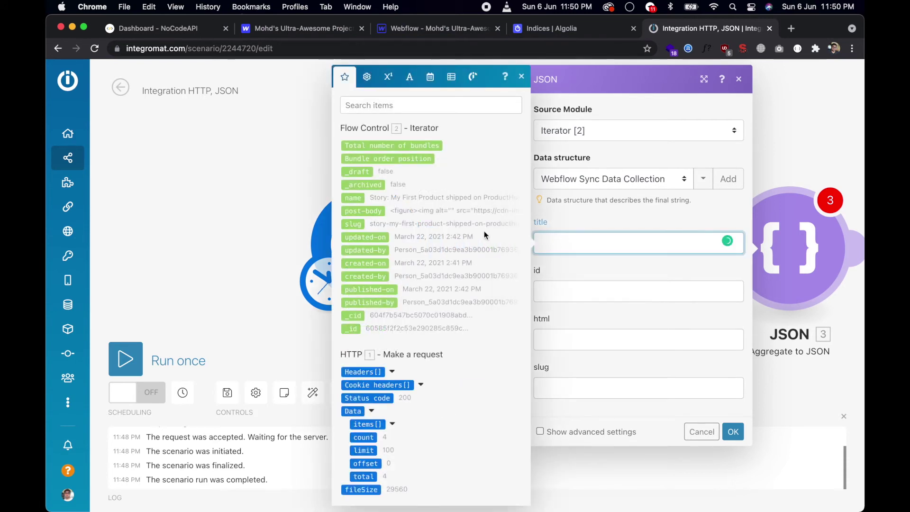
click(353, 198)
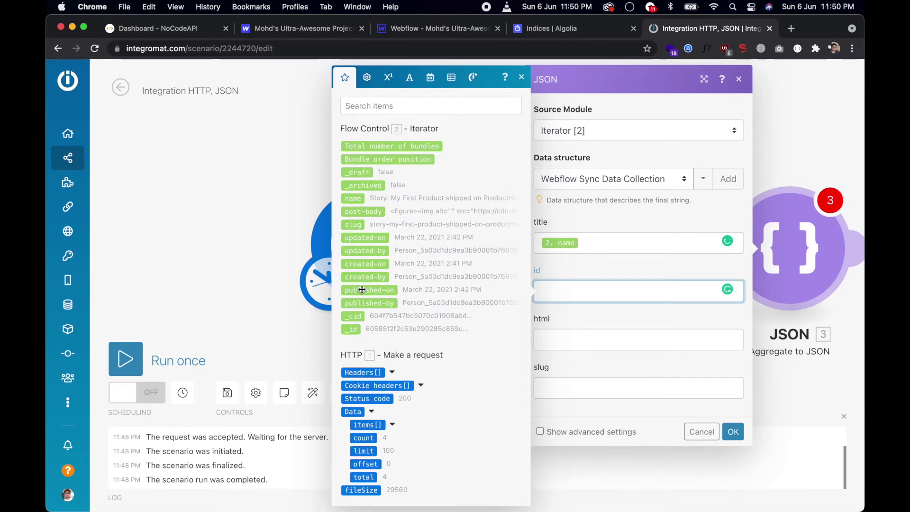
click(355, 330)
click(573, 338)
click(361, 211)
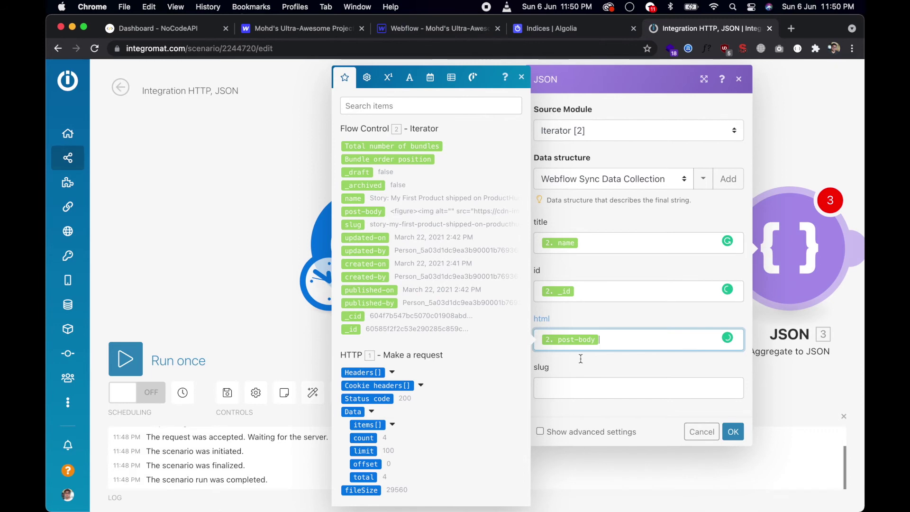
click(580, 384)
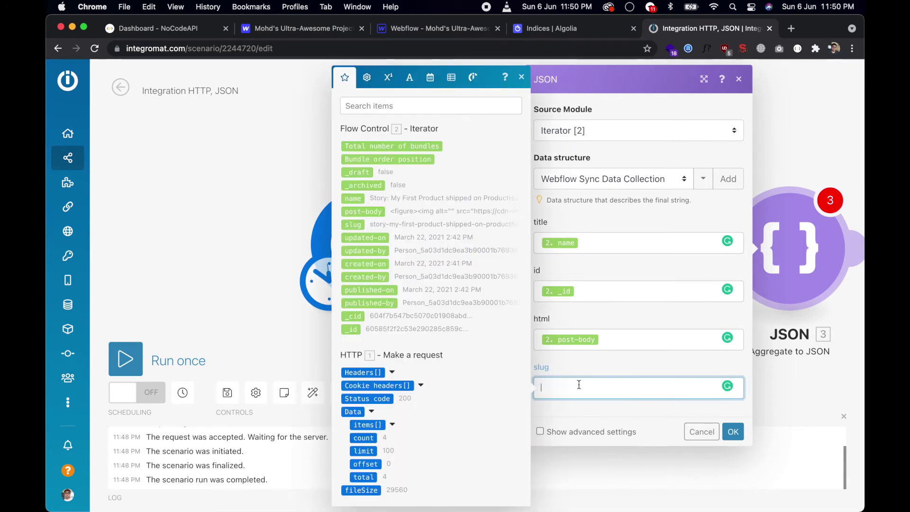
click(353, 224)
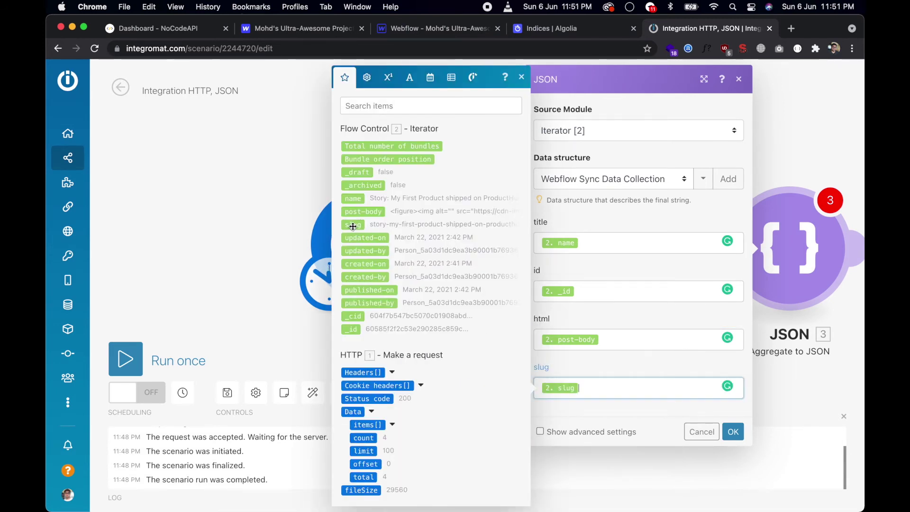
click(733, 431)
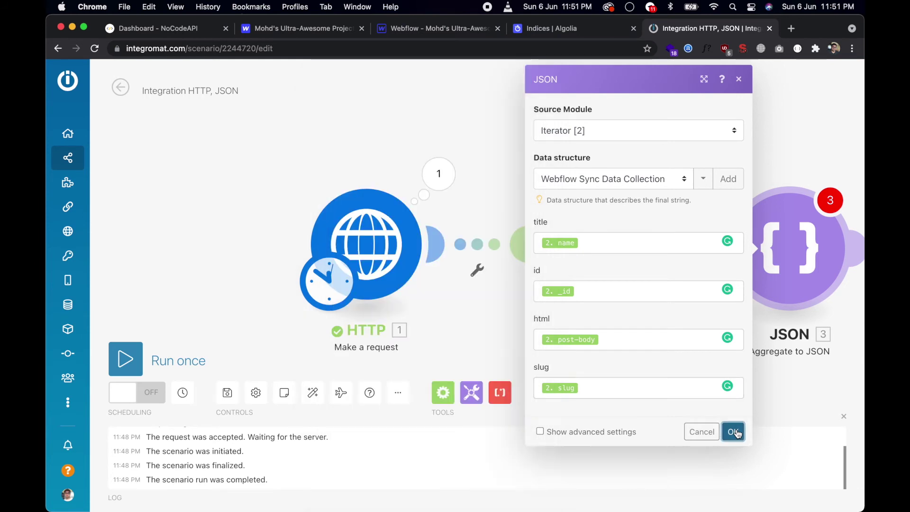
click(312, 393)
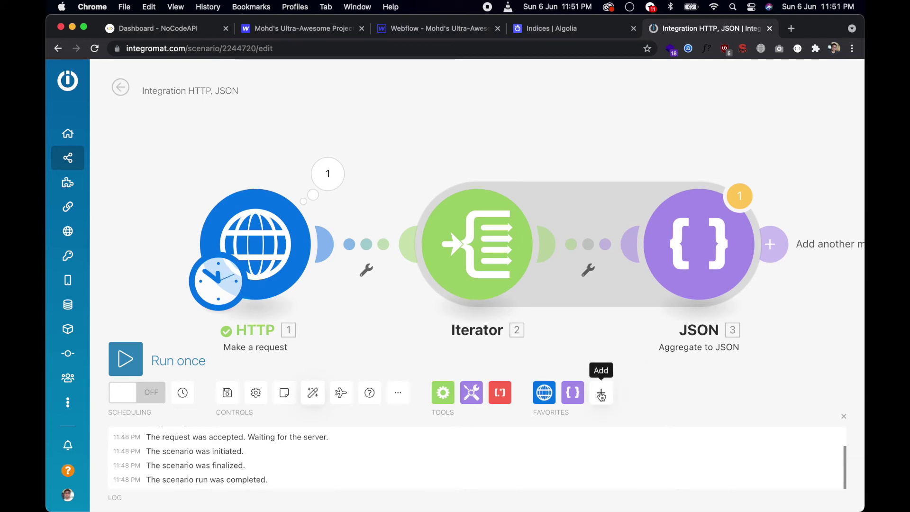
Step: Add an HTTP Make a request module after the JSON aggregator
click(777, 255)
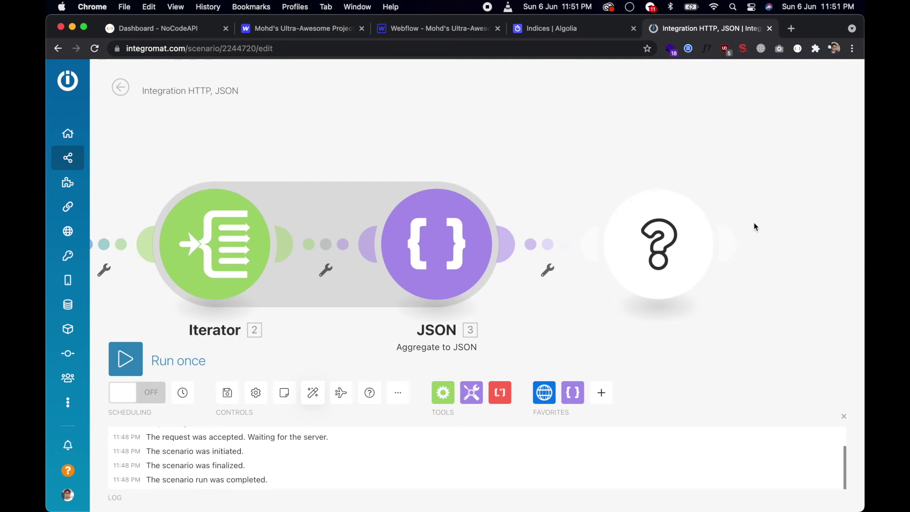
click(469, 195)
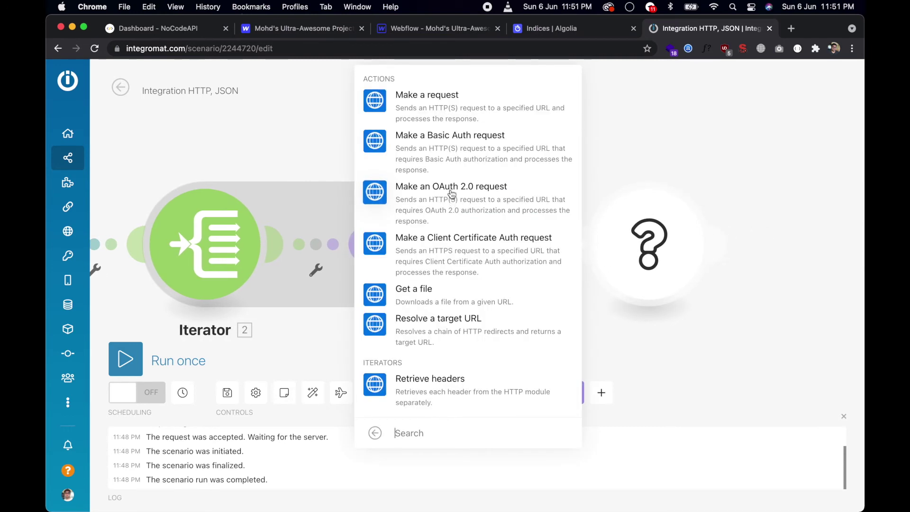
click(425, 109)
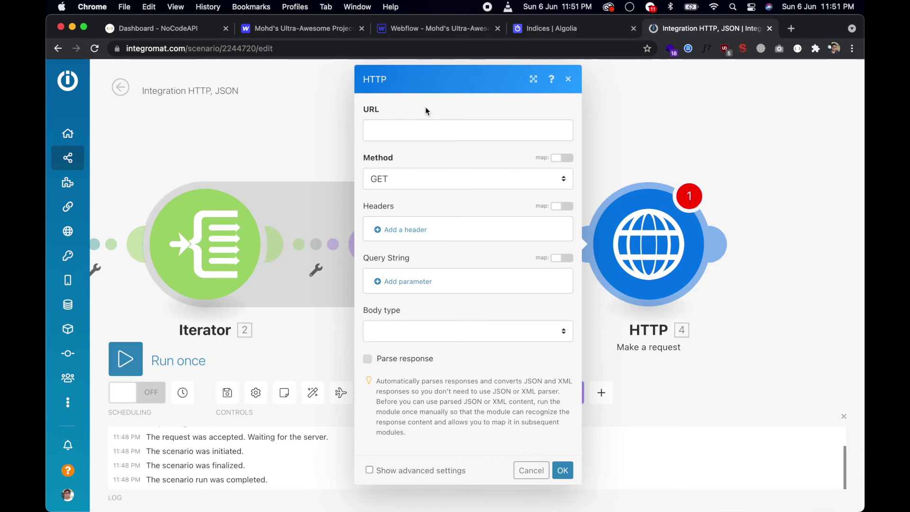
Step: Switch to the NoCodeAPI dashboard and open the Algolia API's endpoints playground
click(191, 30)
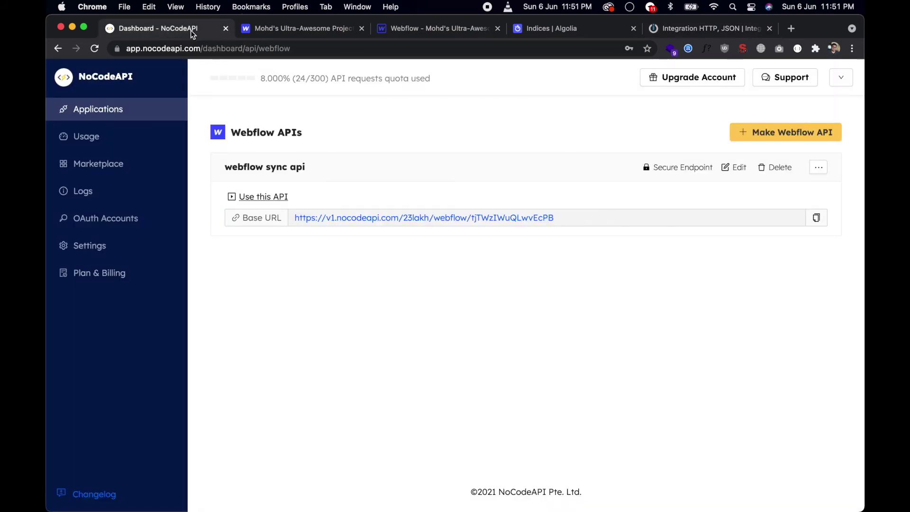
click(138, 111)
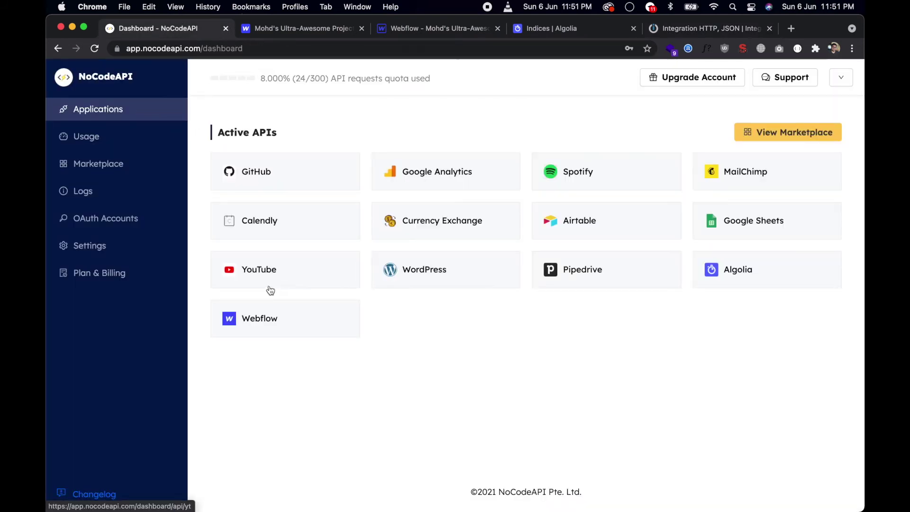
click(742, 274)
click(264, 197)
Step: Set the Add or Replace Objects parameters to indexName webflow and type replace
click(474, 239)
click(463, 260)
click(465, 277)
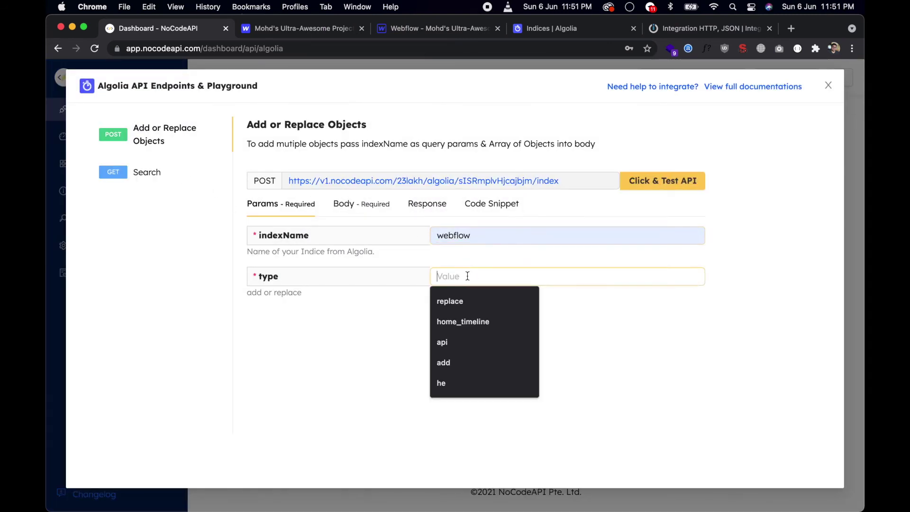
click(463, 308)
Step: Test the Add or Replace Objects request with the sample body and copy the resulting endpoint URL
click(384, 214)
click(650, 182)
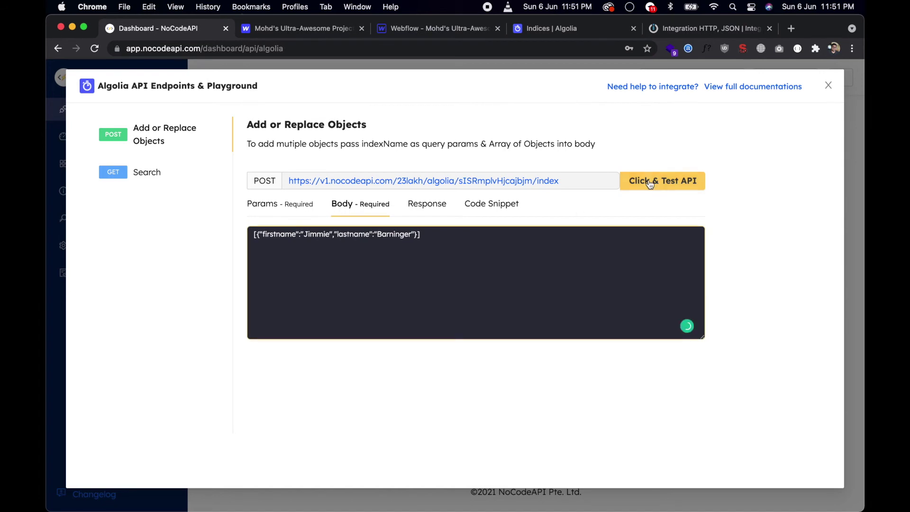
click(650, 183)
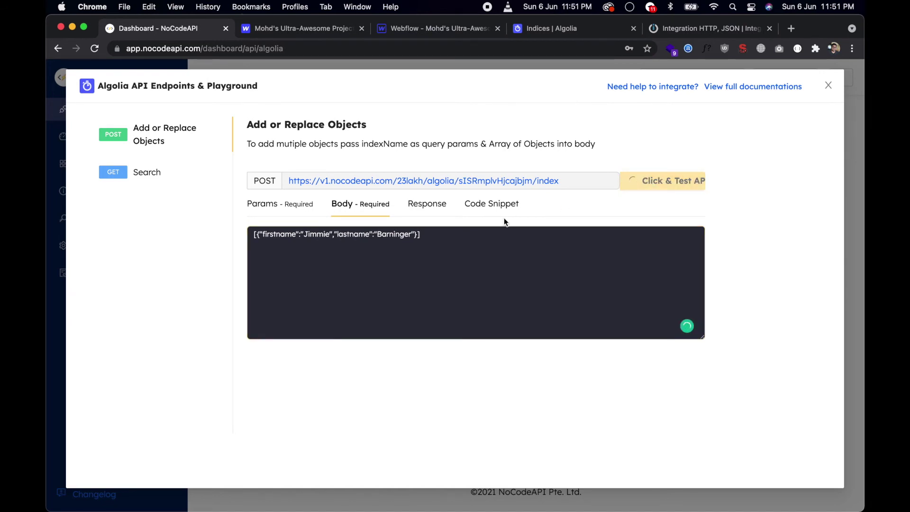
click(300, 233)
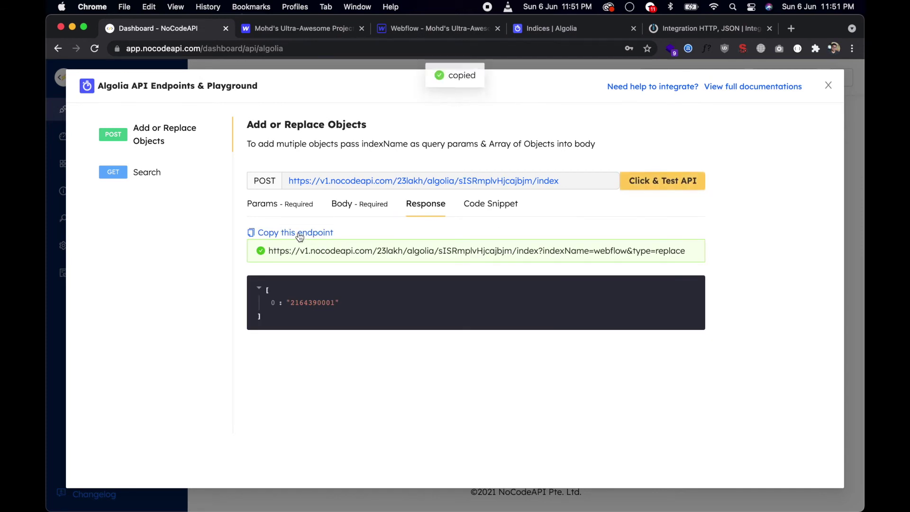
Step: Return to the Integromat scenario, paste the copied Algolia endpoint as the new HTTP module's URL, and set its method to POST
click(569, 27)
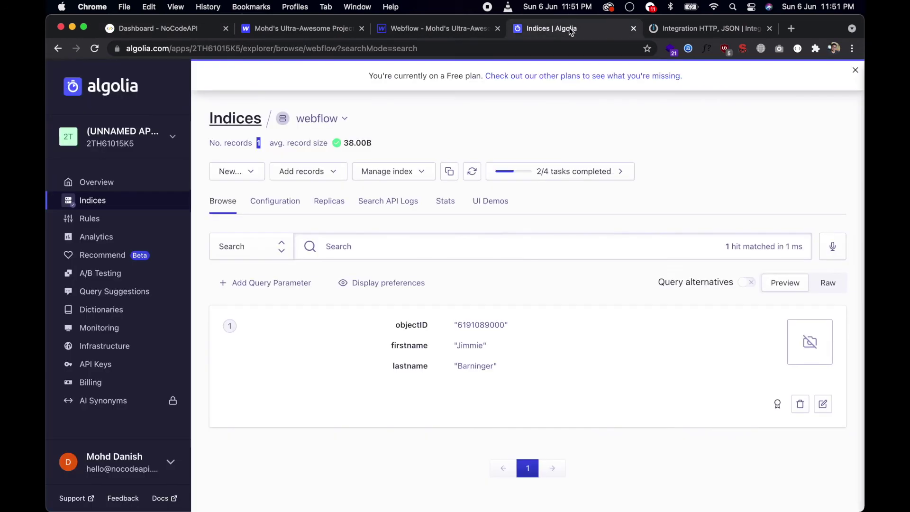
click(681, 28)
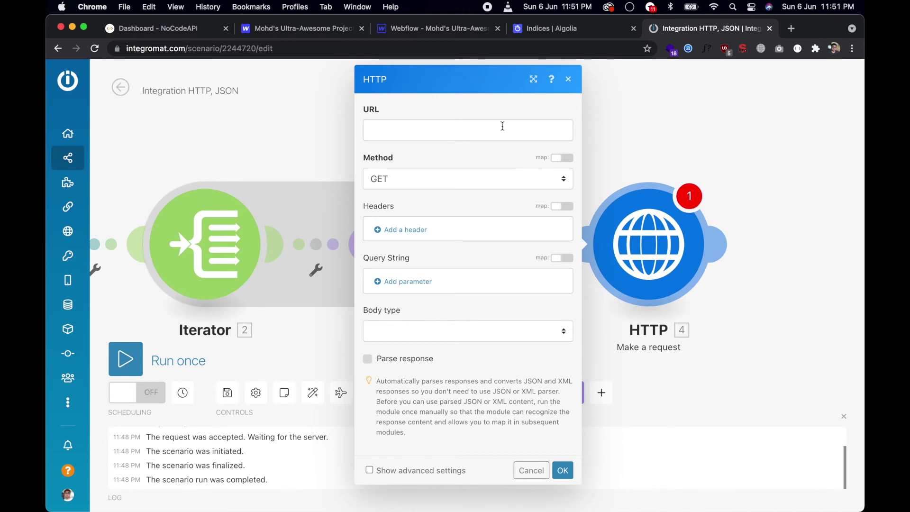
click(483, 131)
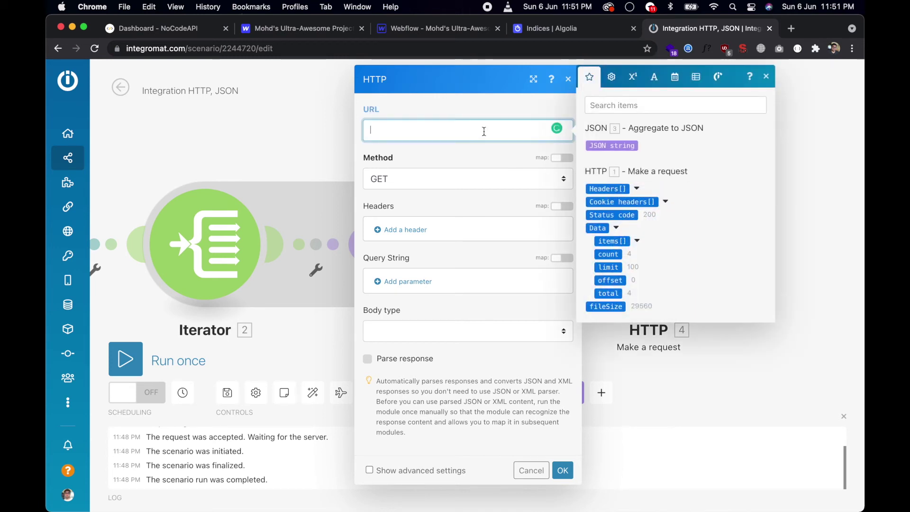
key(super+v)
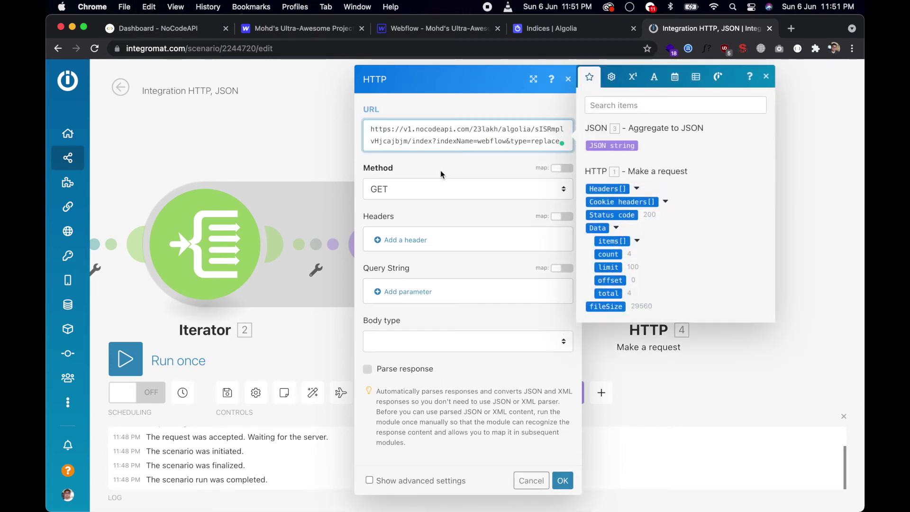
click(400, 189)
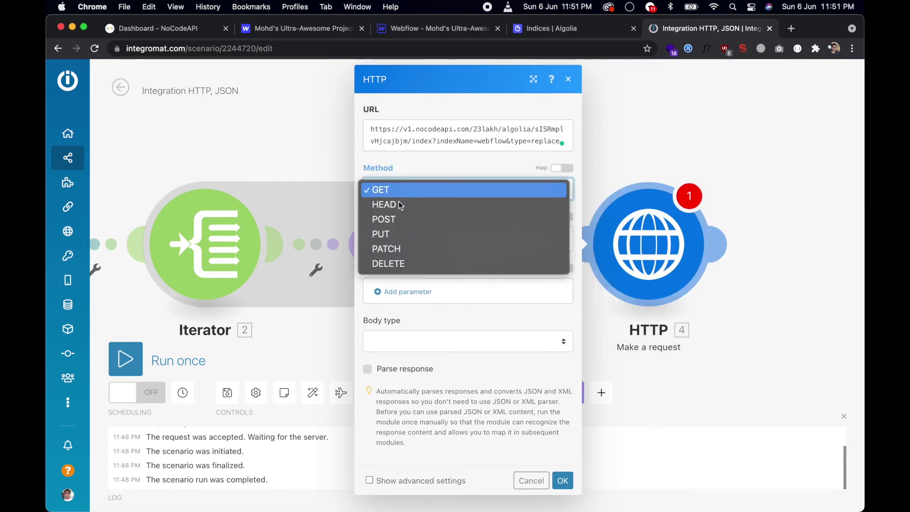
click(394, 222)
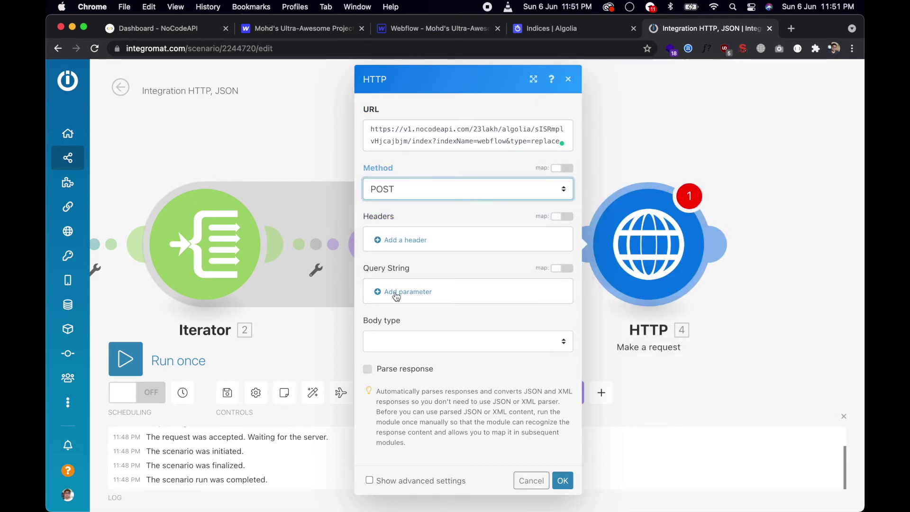
Step: Set the HTTP request's body type to Raw and its content type to JSON (application/json)
click(397, 342)
click(382, 354)
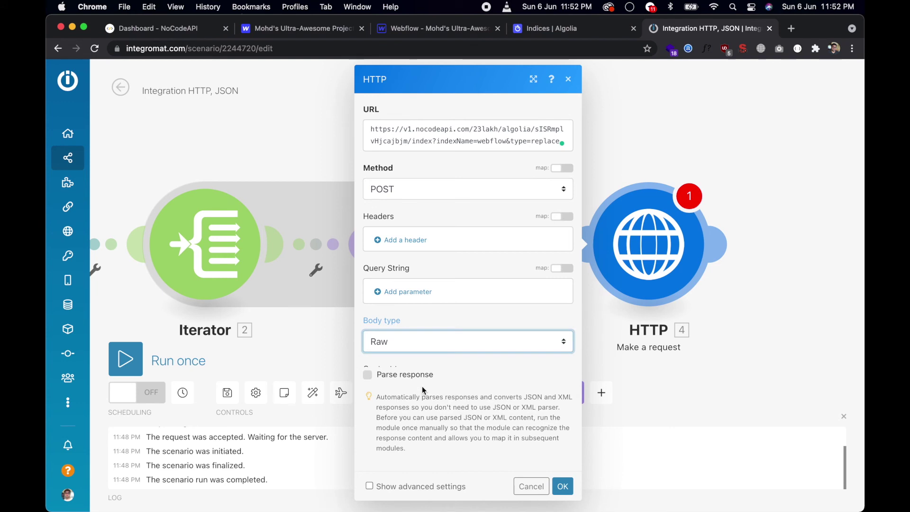
scroll(423, 391, down, 3)
click(443, 285)
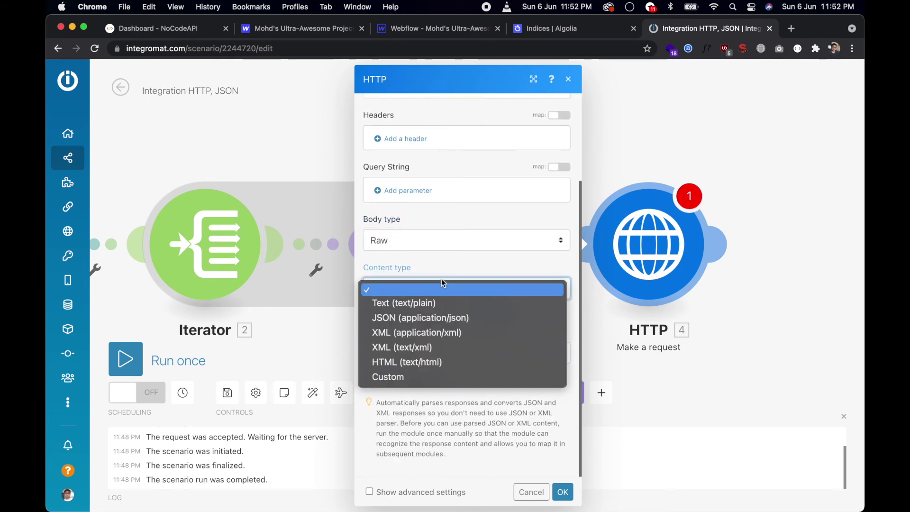
click(423, 318)
Step: Set the request content to the aggregator's JSON string, save the HTTP module, and auto-align the scenario
click(419, 355)
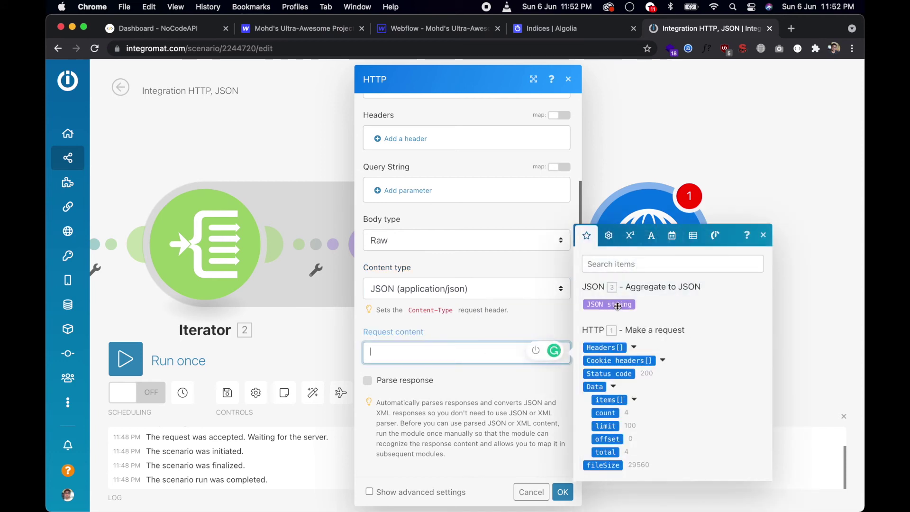
click(617, 304)
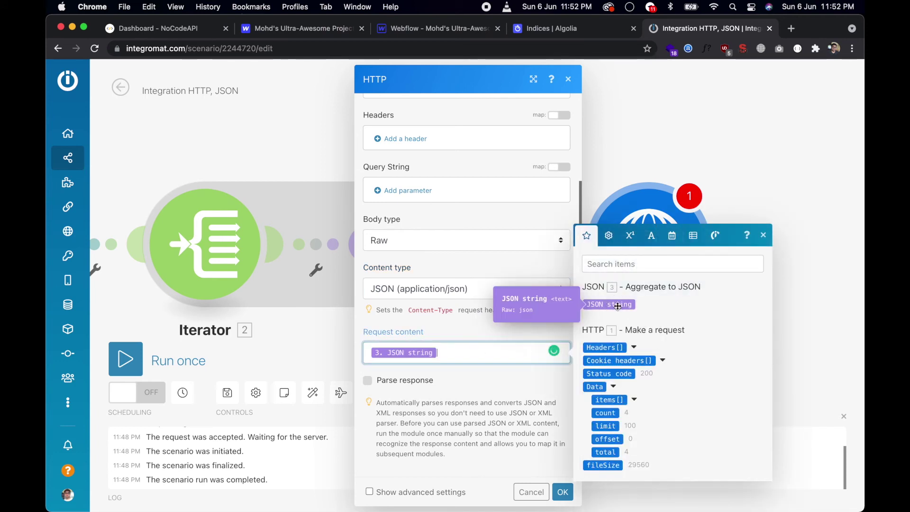
click(563, 493)
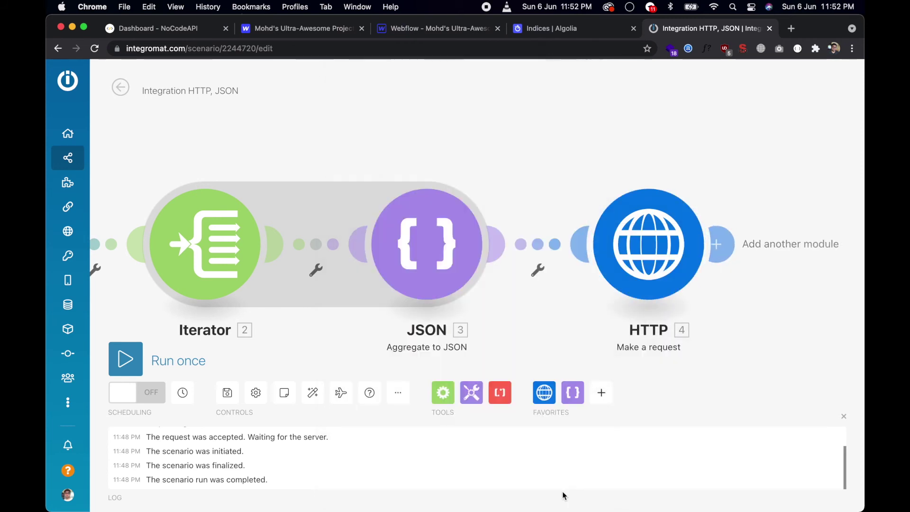
click(312, 393)
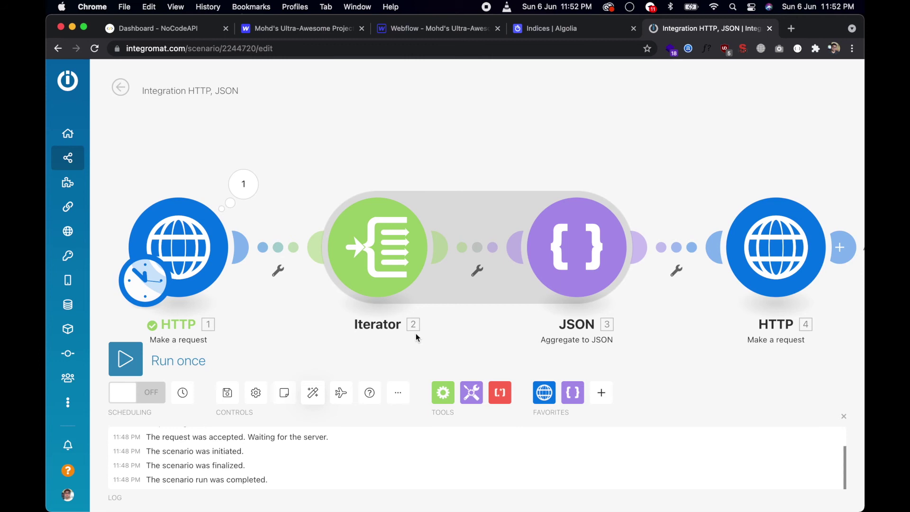
Step: Run the scenario once, switch to the Algolia webflow index, and refresh its records
click(125, 359)
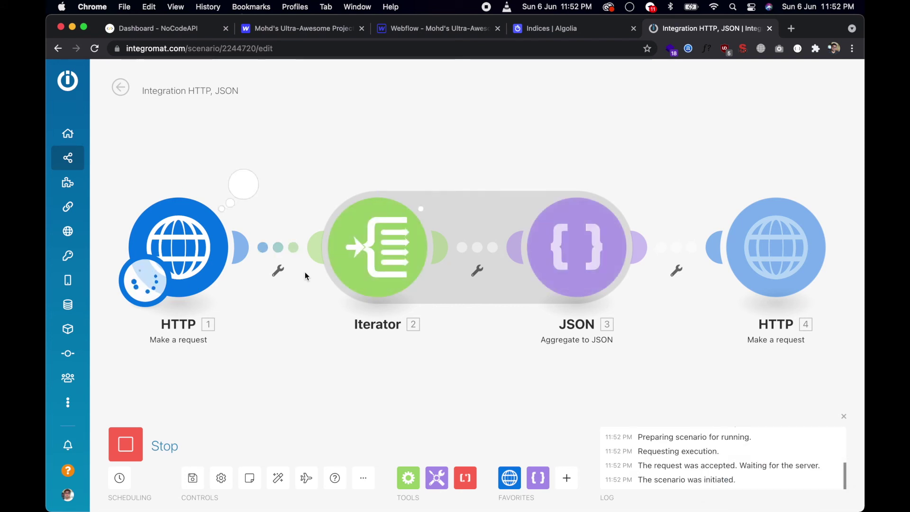
click(554, 31)
click(473, 170)
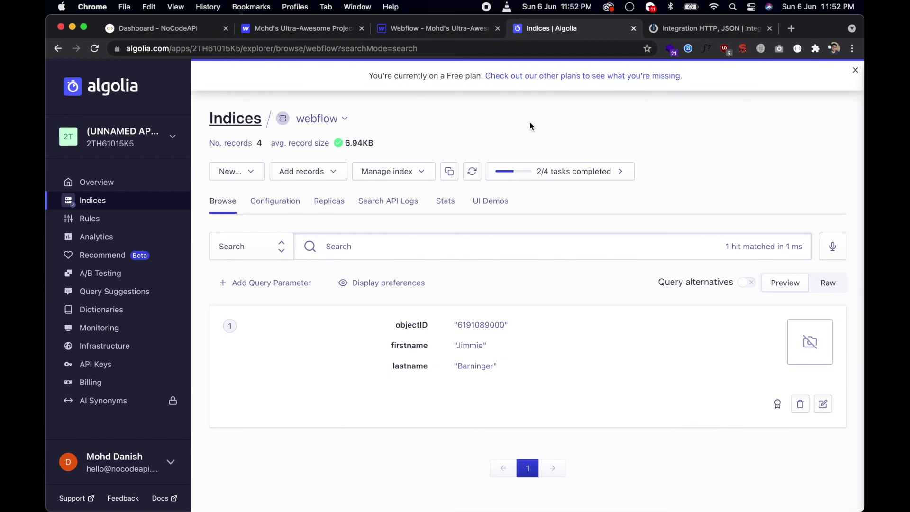
scroll(493, 295, down, 2)
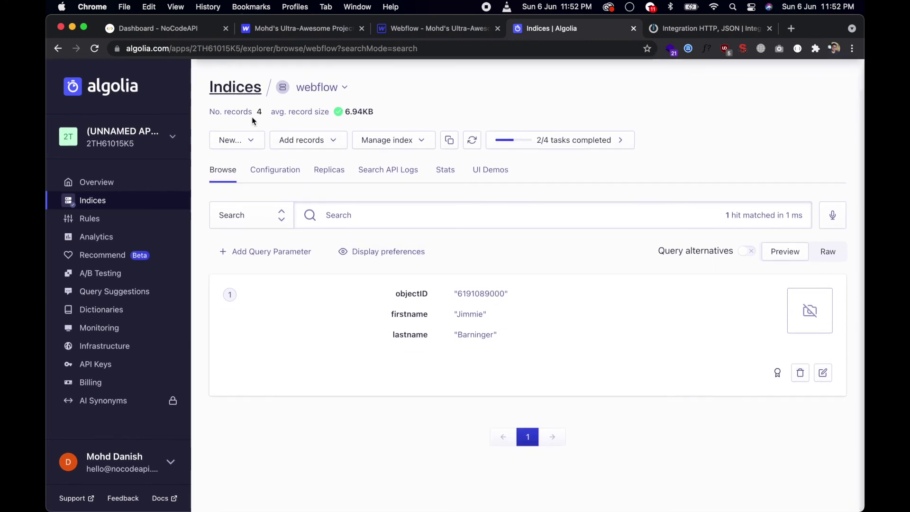
click(472, 141)
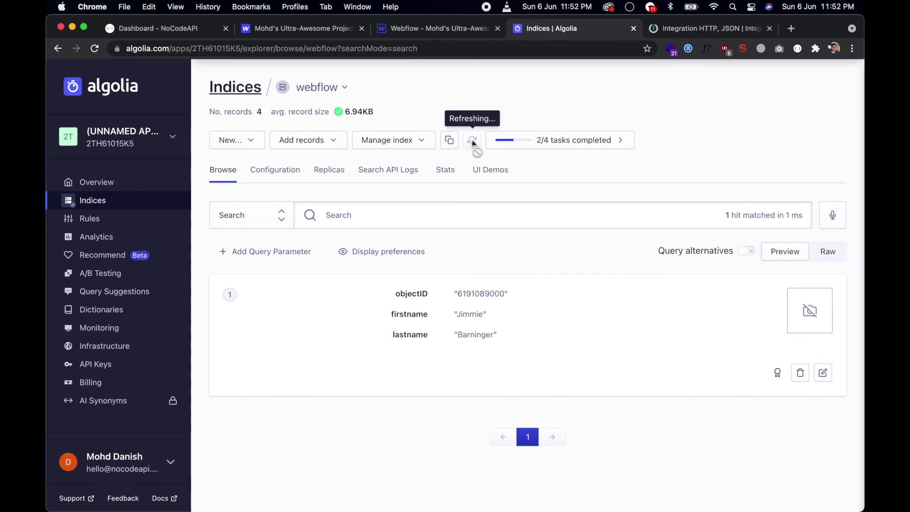
Step: Expand the first synced record's hidden attributes and look through the records in the webflow index
scroll(456, 345, down, 3)
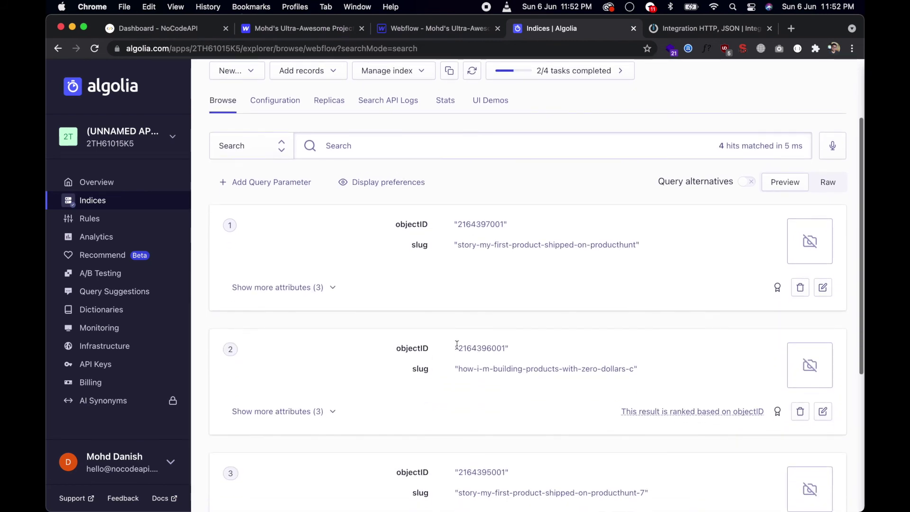
click(320, 287)
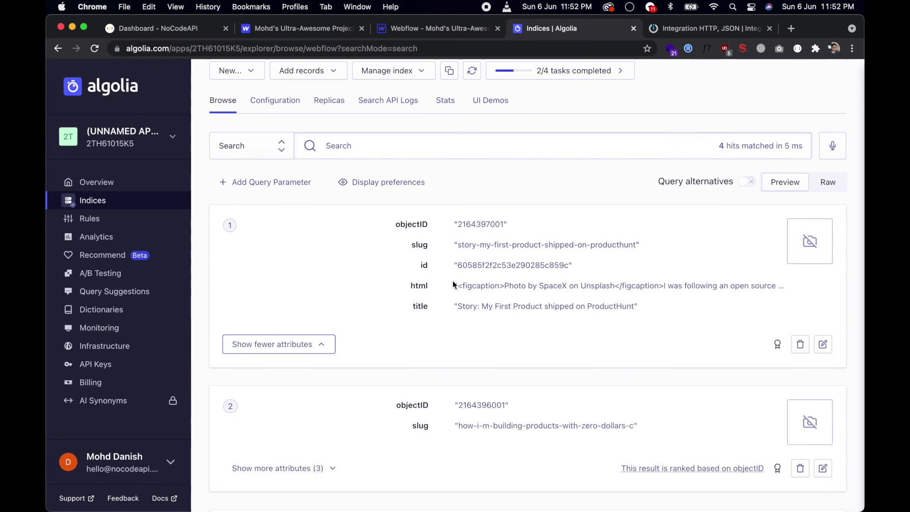
scroll(453, 281, down, 2)
scroll(451, 284, up, 5)
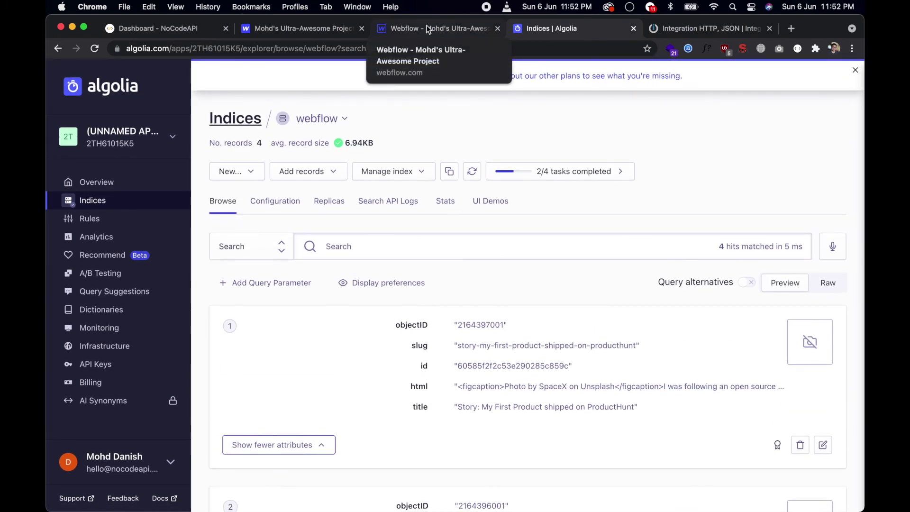
Step: In NoCodeAPI, test the Algolia Search endpoint with indexName webflow and q product, review the response, and close the playground
click(189, 31)
click(152, 173)
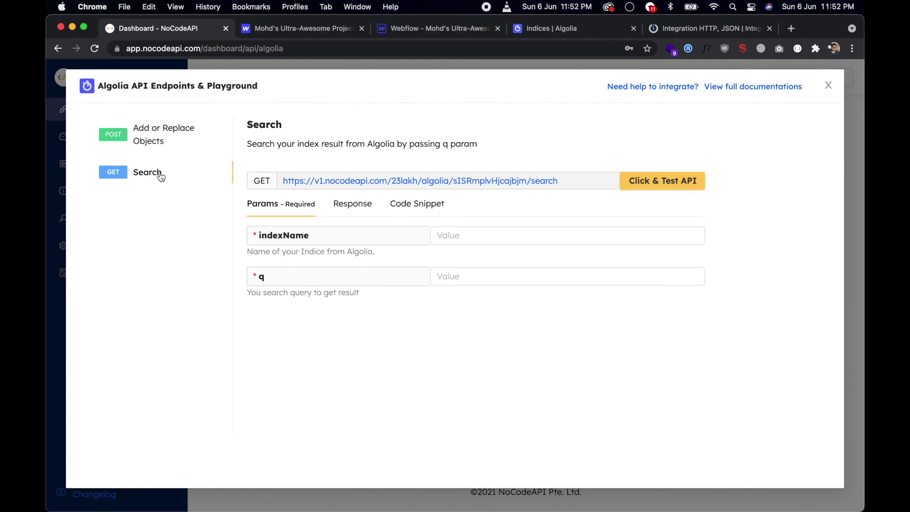
click(476, 237)
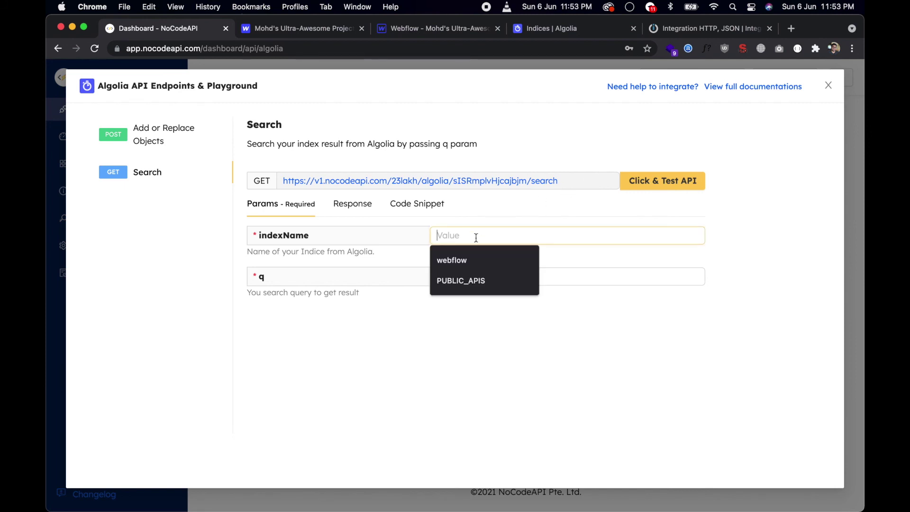
text(webflow)
click(475, 266)
click(475, 272)
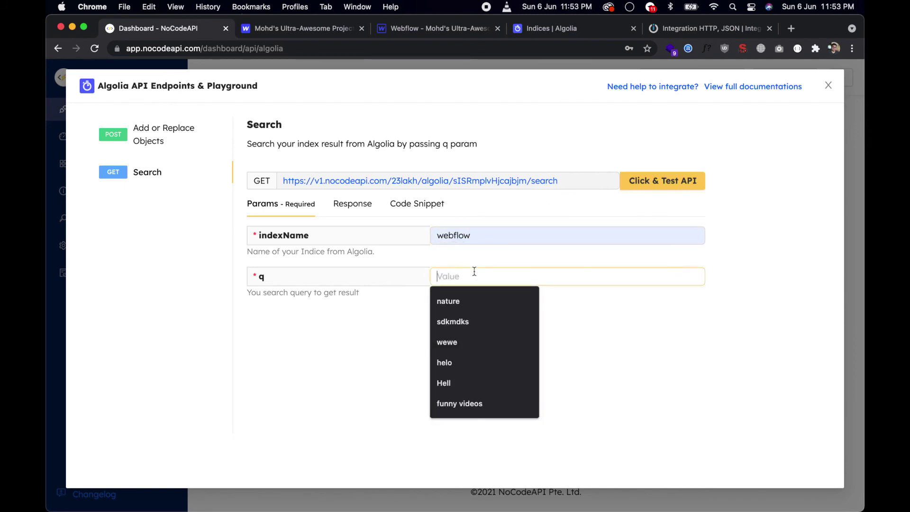
text(product)
key(Return)
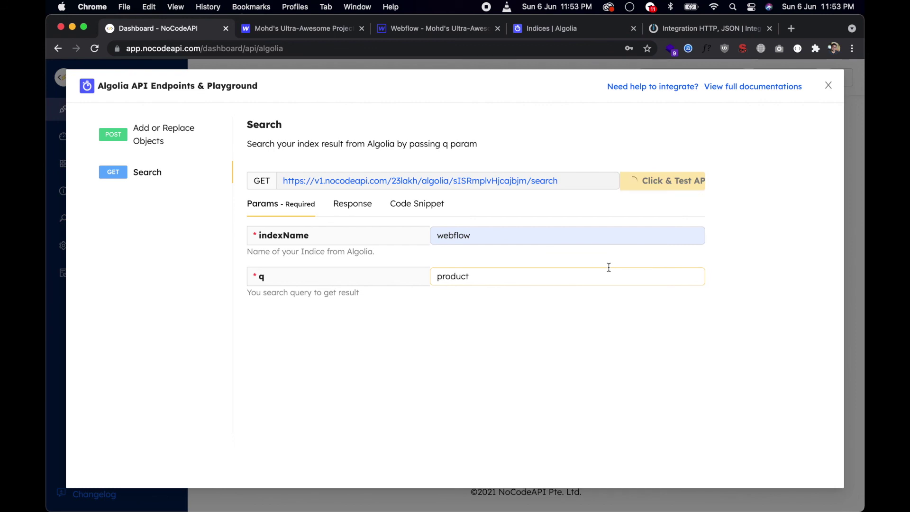
scroll(533, 333, down, 10)
scroll(533, 334, up, 15)
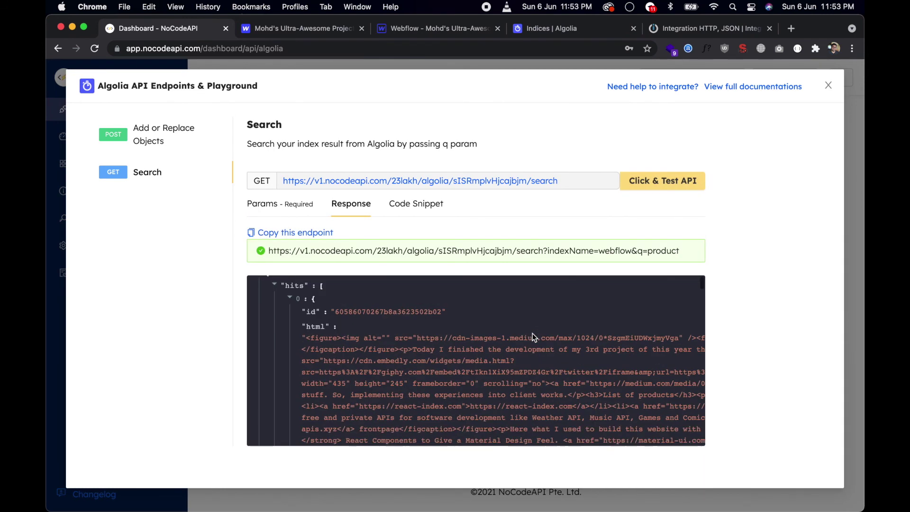
scroll(533, 334, up, 1)
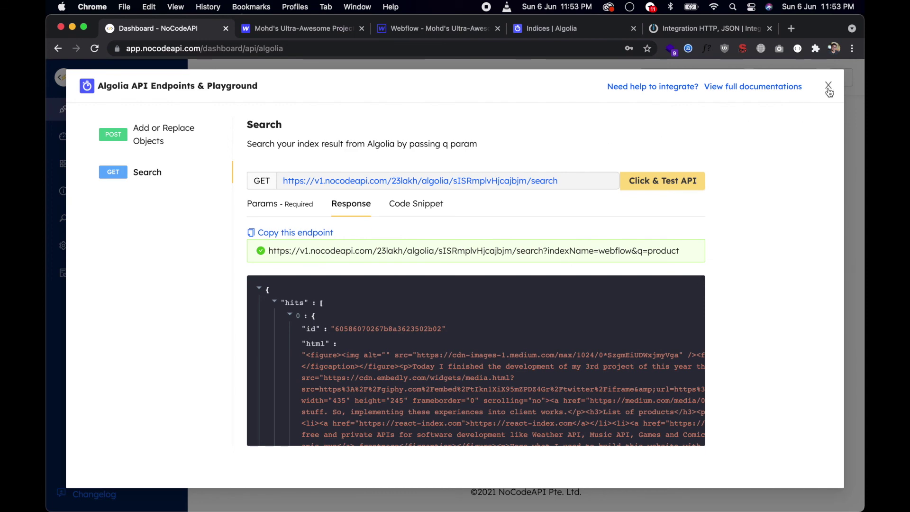
click(829, 88)
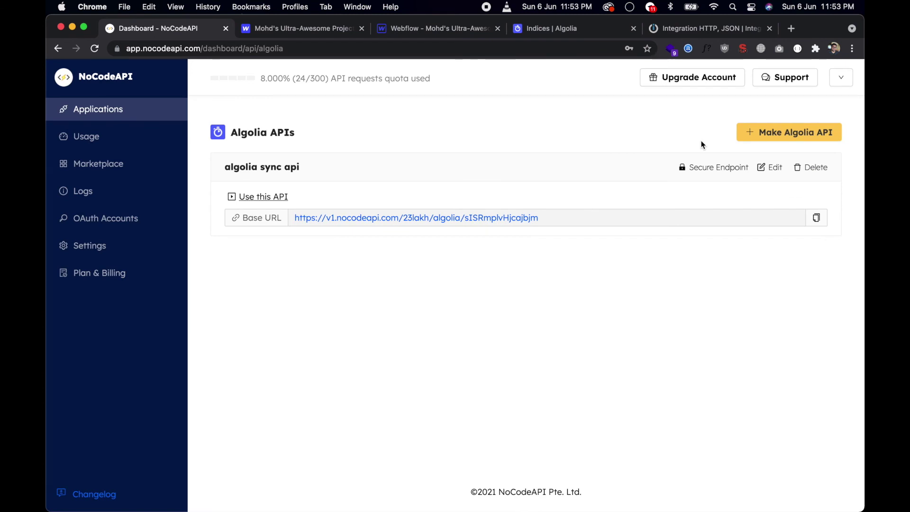
Step: Back in the Integromat scenario, schedule it to run every day at 6:23 PM, save the schedule, and switch scheduling on
click(688, 34)
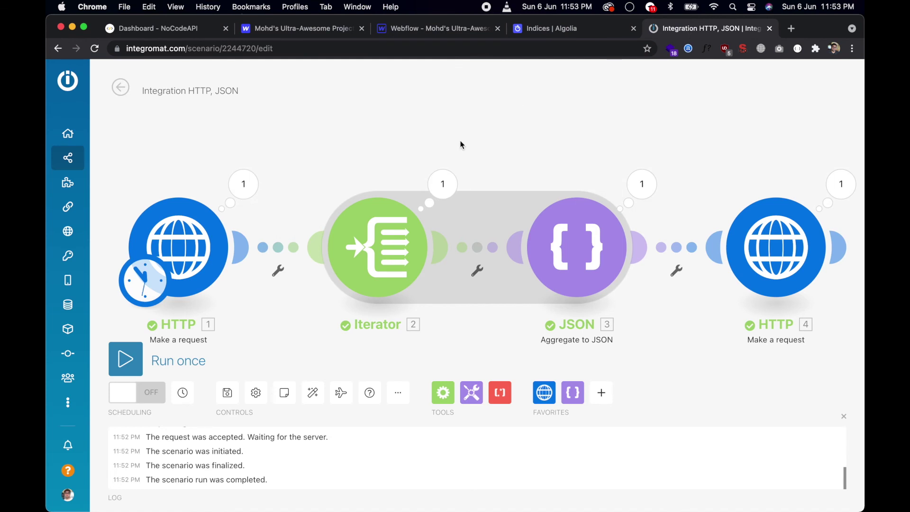
click(145, 283)
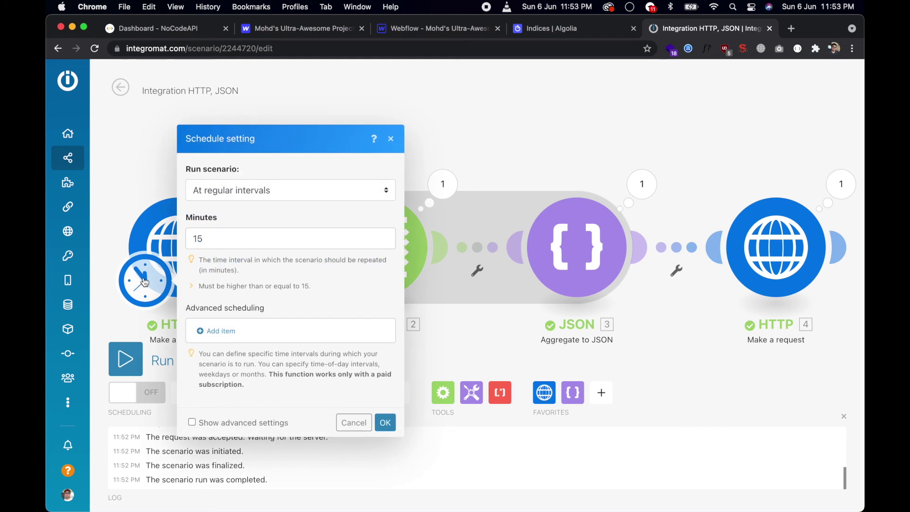
click(233, 192)
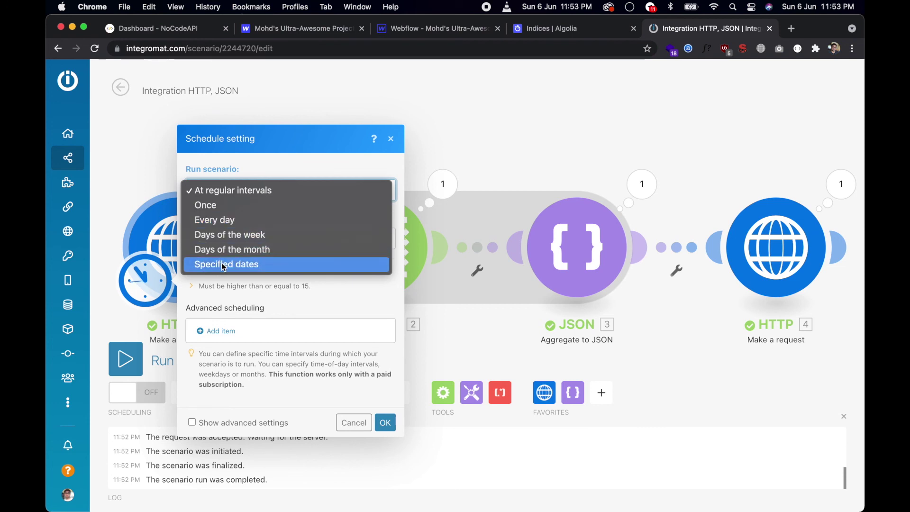
click(218, 224)
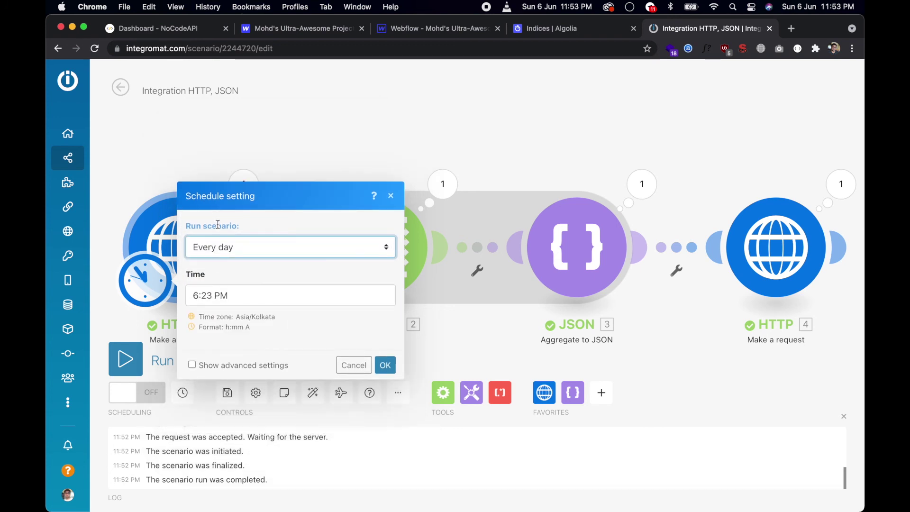
click(230, 296)
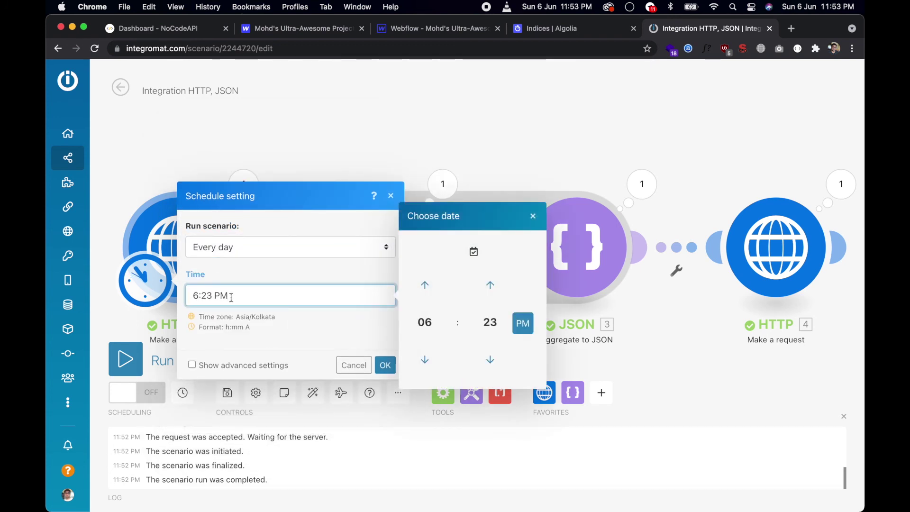
click(264, 277)
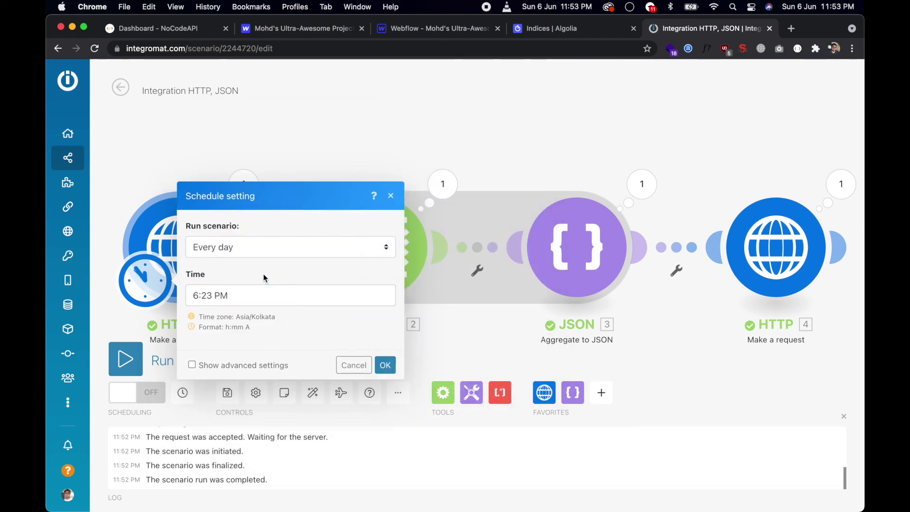
click(386, 365)
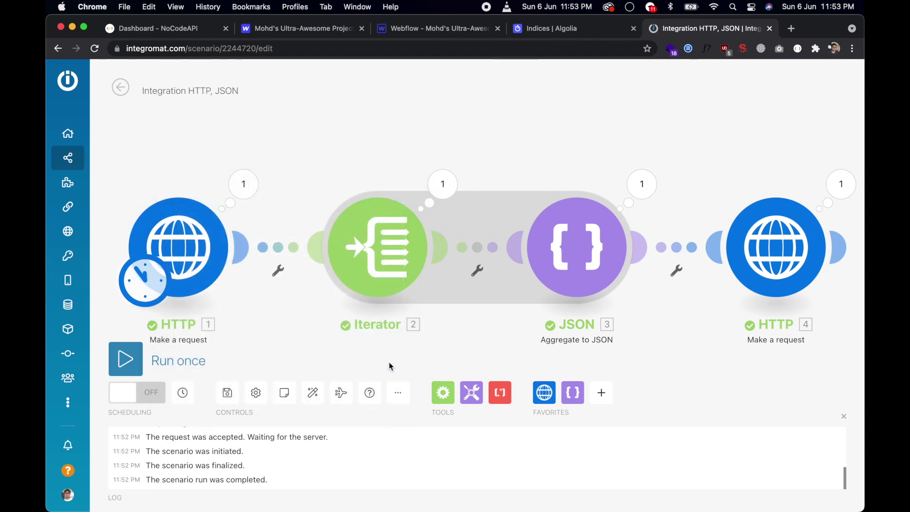
click(145, 399)
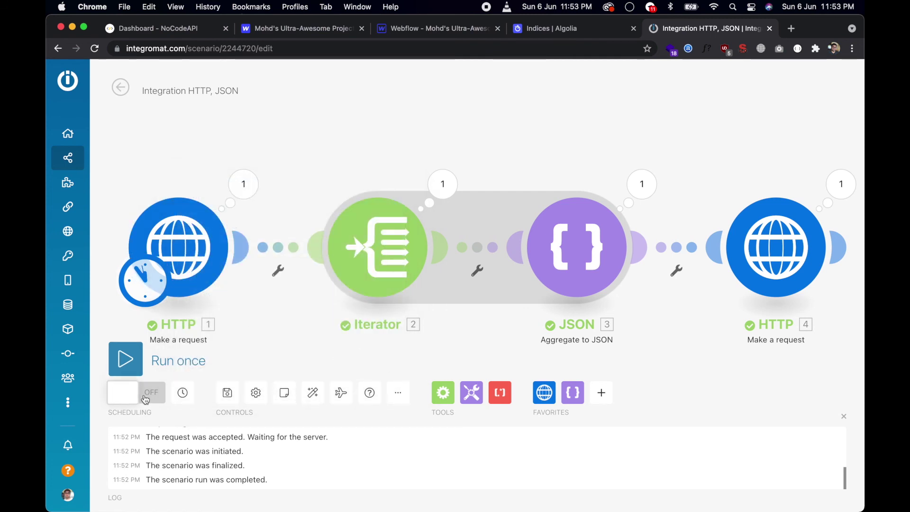